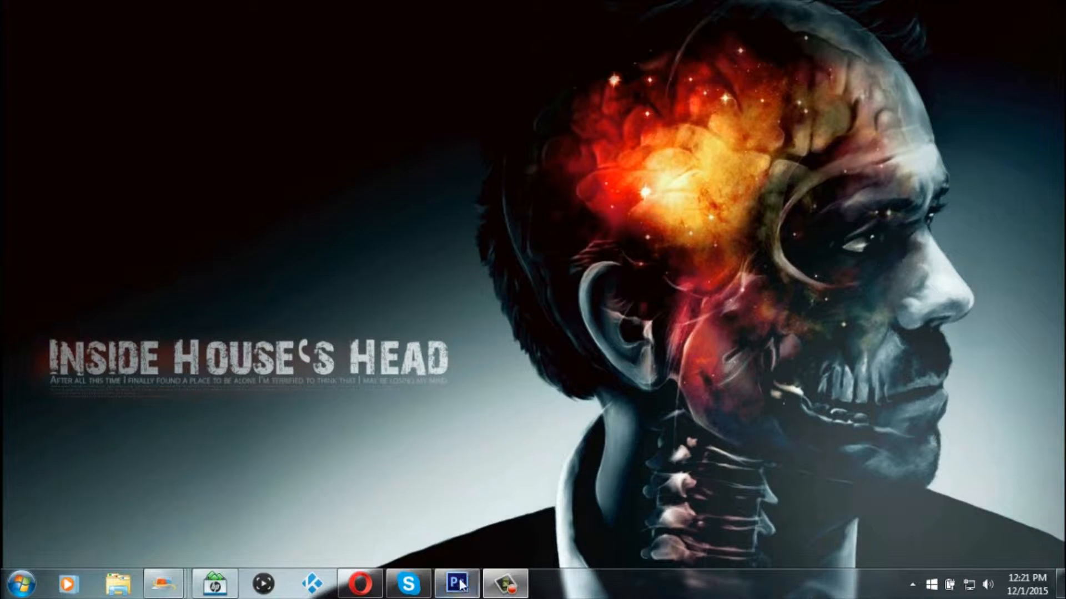
Switch to Photoshop and compare the colour-adjusted Untitled-1 artwork with the original PUNCH.jpg image.
{"action": "left_click", "coordinate": [541, 430]}
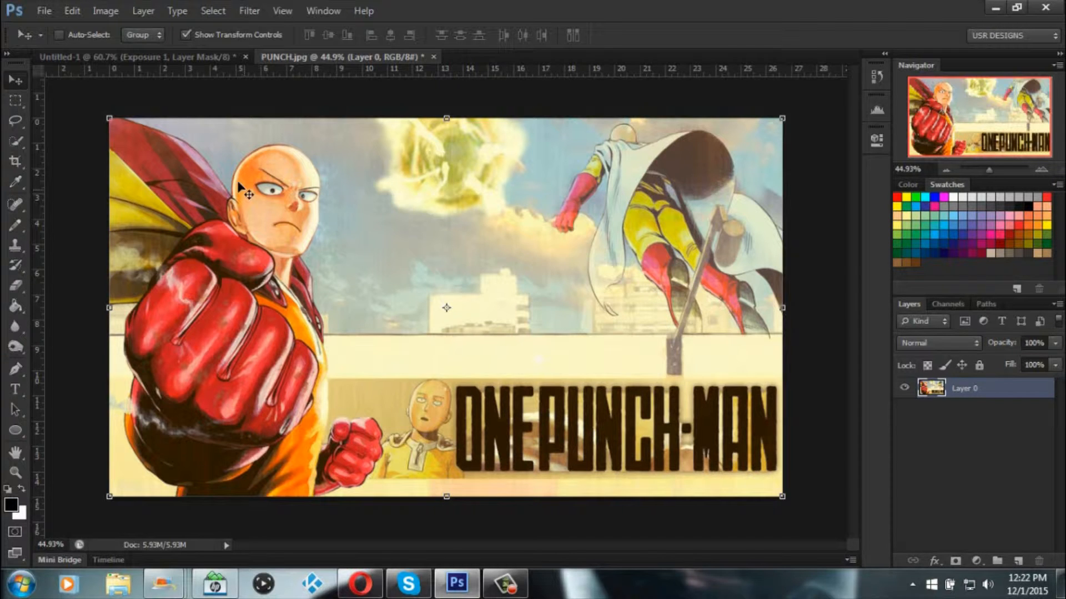
{"action": "left_click", "coordinate": [192, 60]}
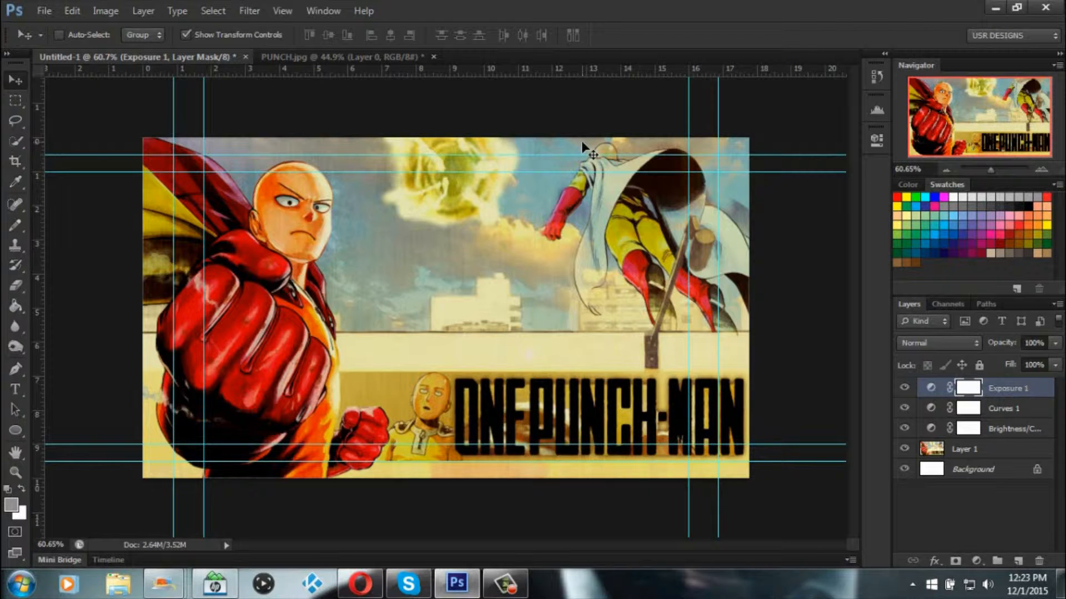
{"action": "left_click", "coordinate": [375, 56]}
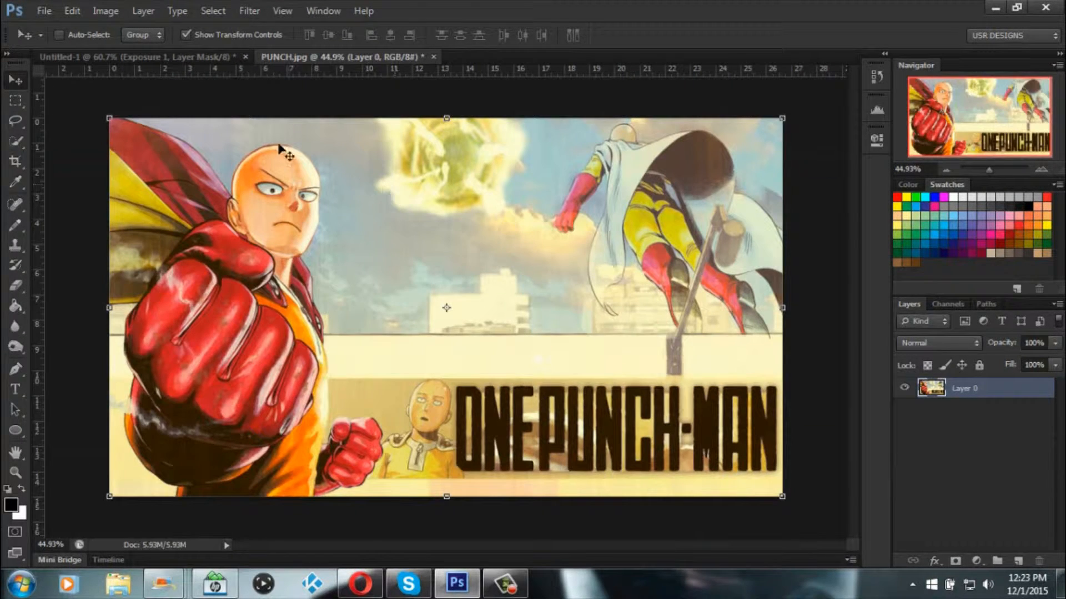
{"action": "left_click", "coordinate": [169, 59]}
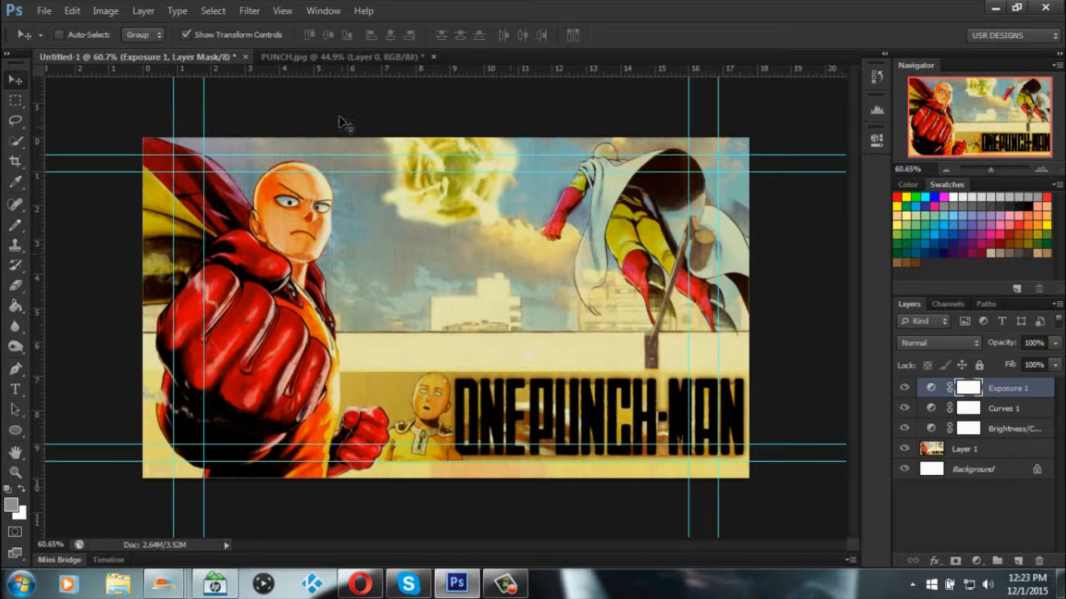
{"action": "left_click", "coordinate": [342, 60]}
Create a new 1280 x 720 pixel RGB document at 72 pixels/inch from the Film & Video HDV/HDTV 720p preset with a white background.
{"action": "left_click", "coordinate": [34, 11]}
{"action": "key", "text": "Escape"}
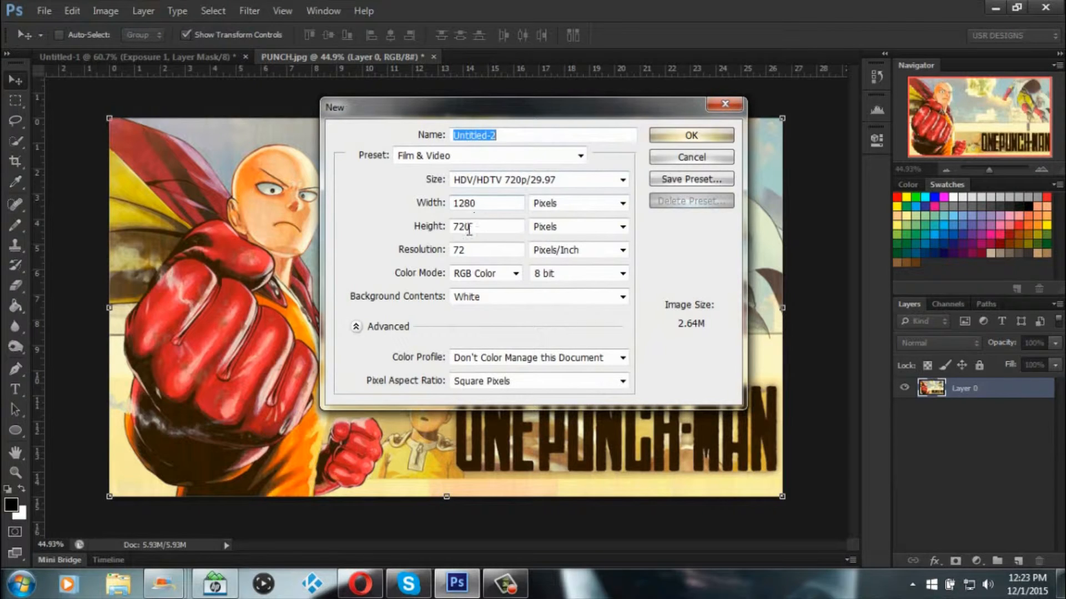
{"action": "double_click", "coordinate": [460, 250]}
{"action": "left_click", "coordinate": [492, 252]}
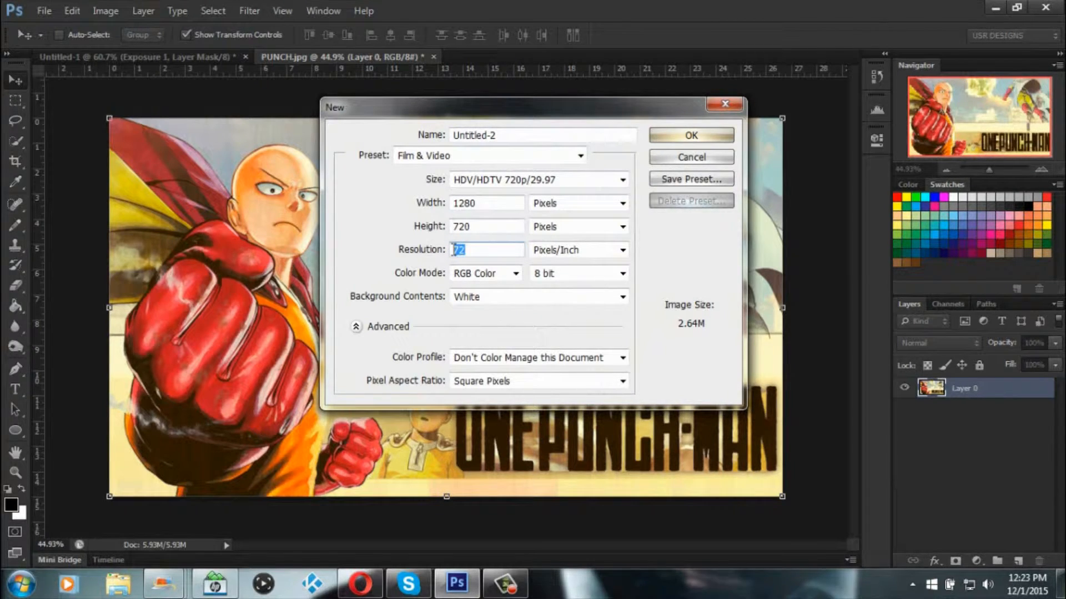
{"action": "left_click", "coordinate": [469, 249]}
{"action": "double_click", "coordinate": [466, 250]}
{"action": "left_click", "coordinate": [690, 137]}
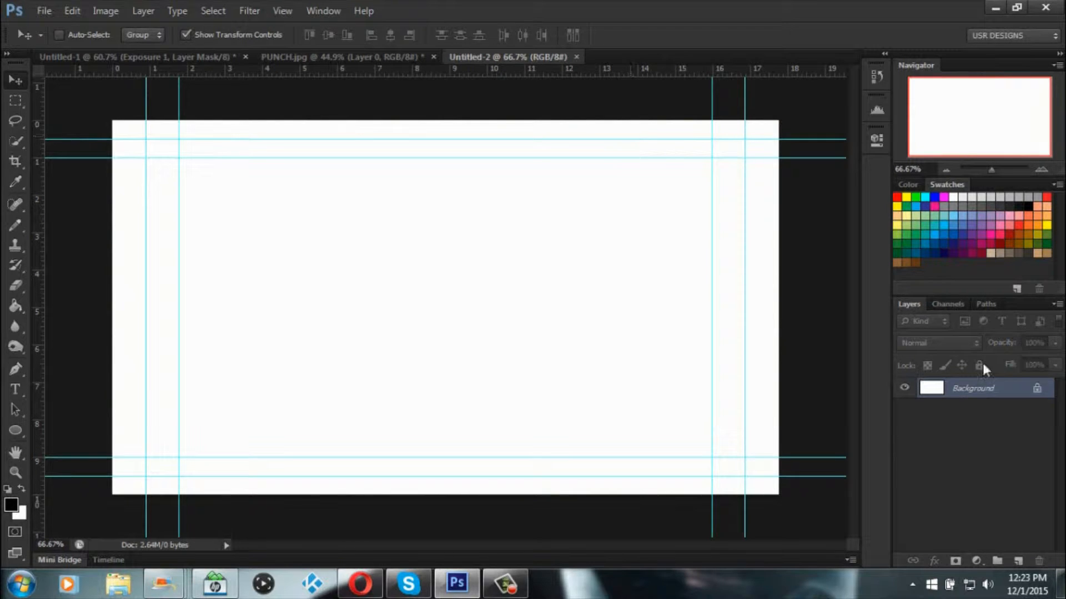
Convert the locked Background to a regular layer named Layer 0 and copy the PUNCH.jpg image into the new document.
{"action": "double_click", "coordinate": [1009, 391]}
{"action": "left_click", "coordinate": [665, 183]}
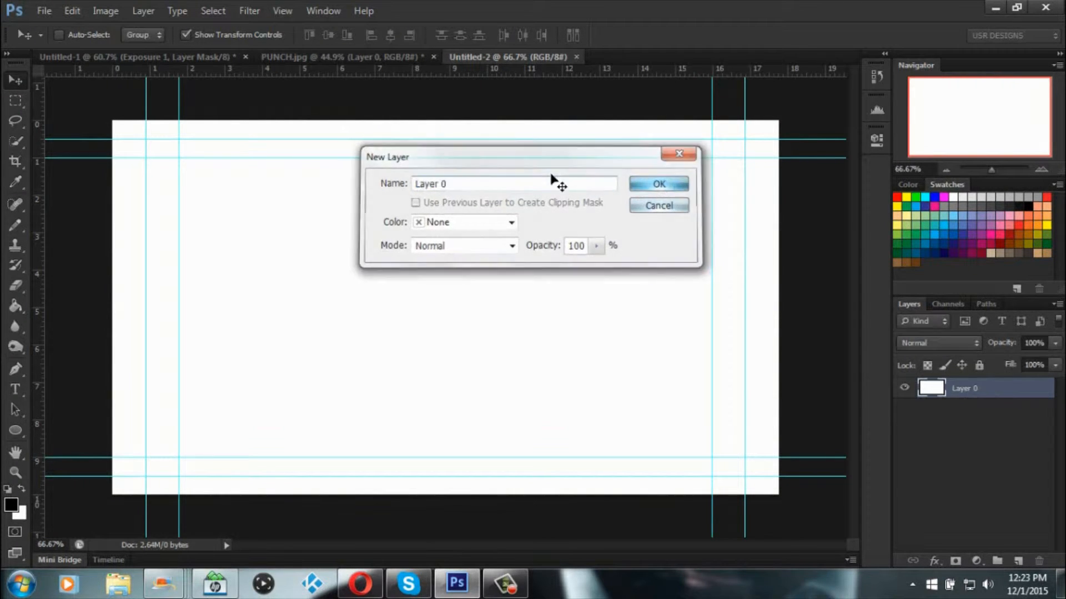
{"action": "left_click", "coordinate": [346, 67]}
{"action": "left_click_drag", "start_coordinate": [405, 177], "coordinate": [564, 255]}
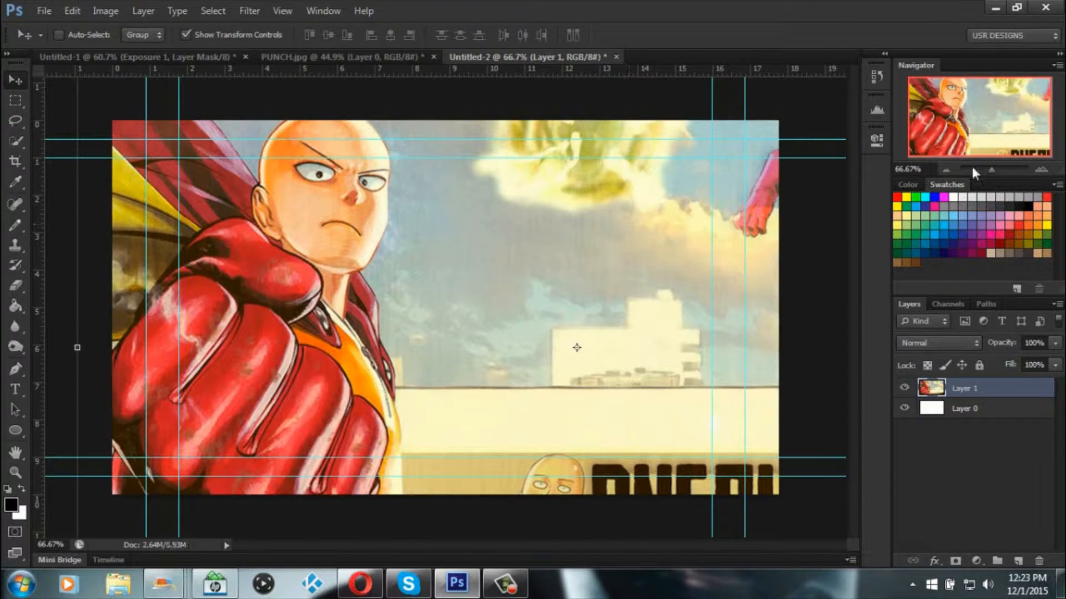
Convert the imported image layer, Layer 1, to a smart object.
{"action": "left_click", "coordinate": [981, 169]}
{"action": "right_click", "coordinate": [1025, 392]}
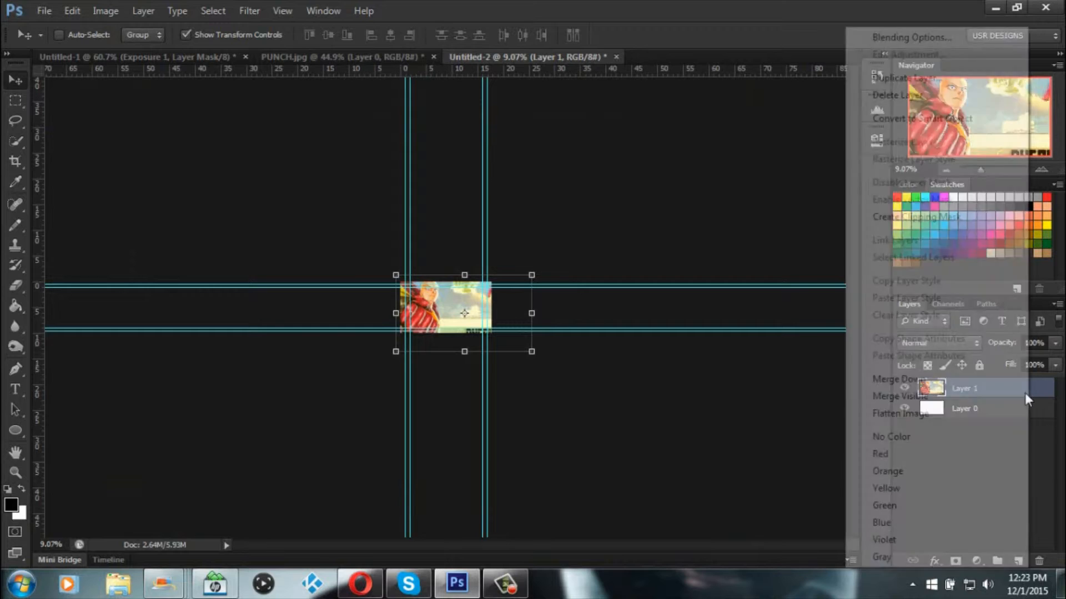
{"action": "left_click", "coordinate": [903, 111]}
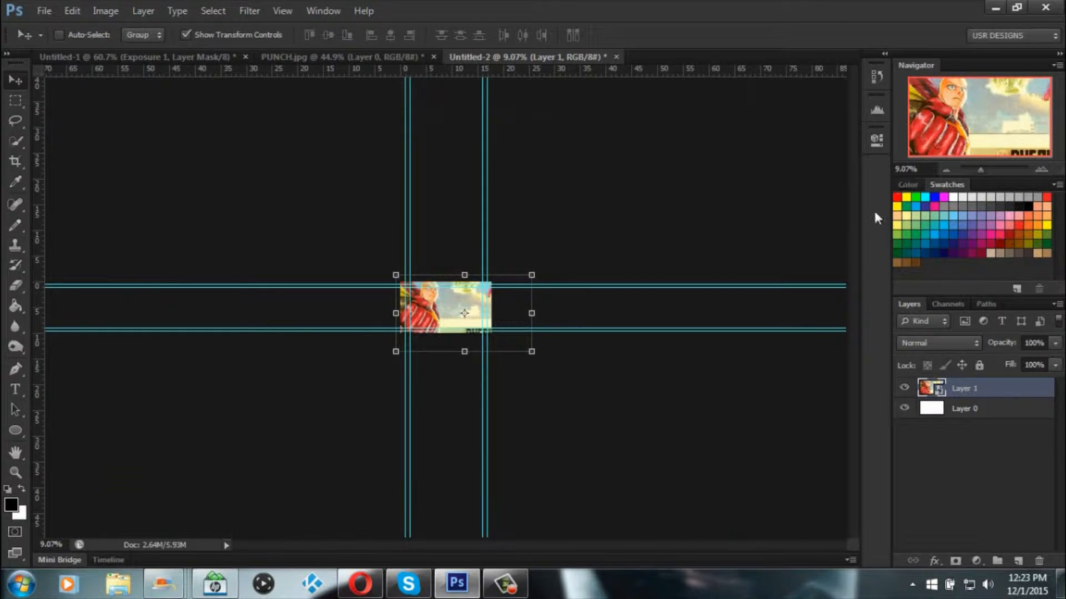
Scale the Layer 1 image down to about 66% and move it over the canvas, applying the transform.
{"action": "key", "text": "ctrl+t"}
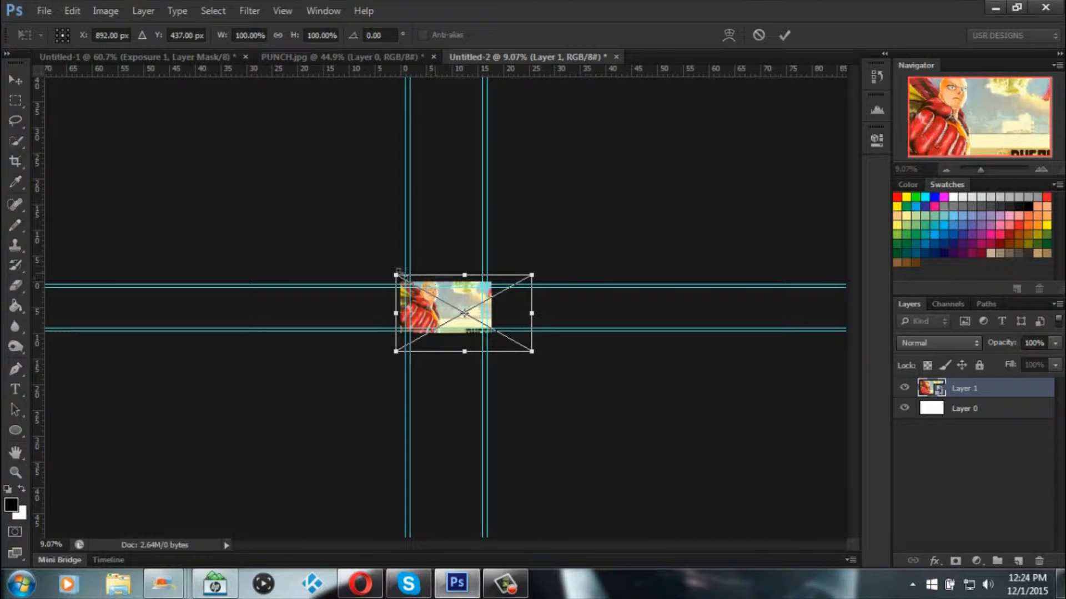
{"action": "left_click_drag", "start_coordinate": [396, 276], "coordinate": [444, 303]}
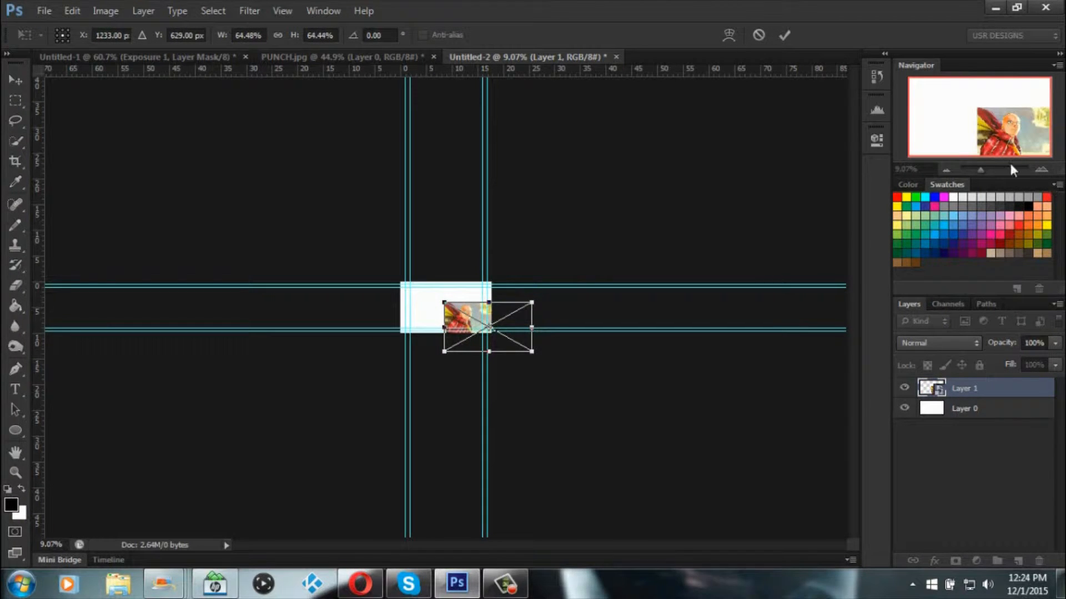
{"action": "left_click_drag", "start_coordinate": [981, 172], "coordinate": [986, 169]}
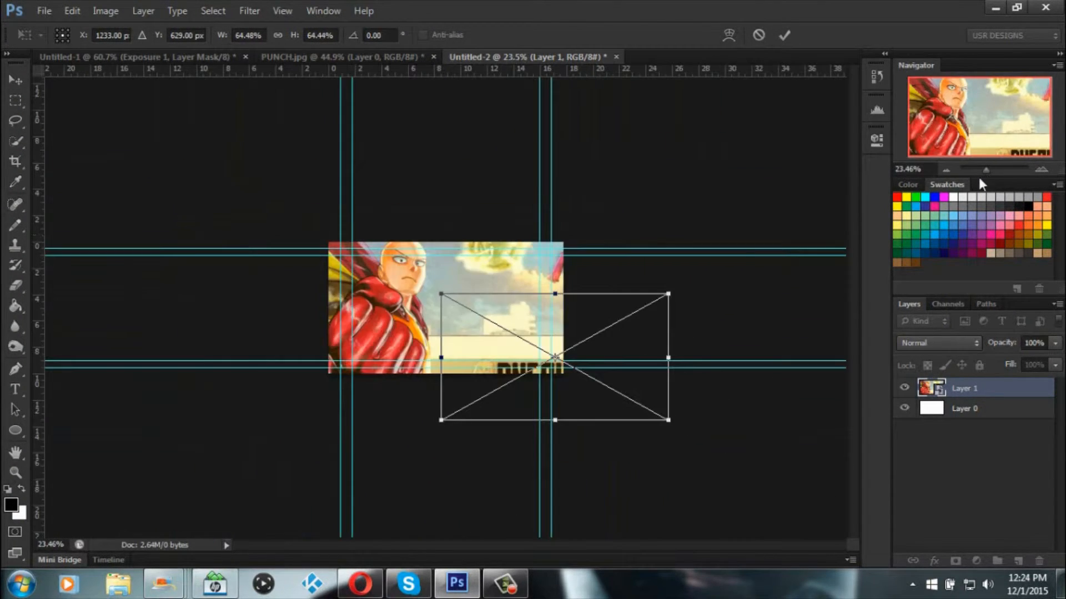
{"action": "left_click_drag", "start_coordinate": [666, 337], "coordinate": [554, 284]}
{"action": "left_click_drag", "start_coordinate": [555, 368], "coordinate": [567, 374]}
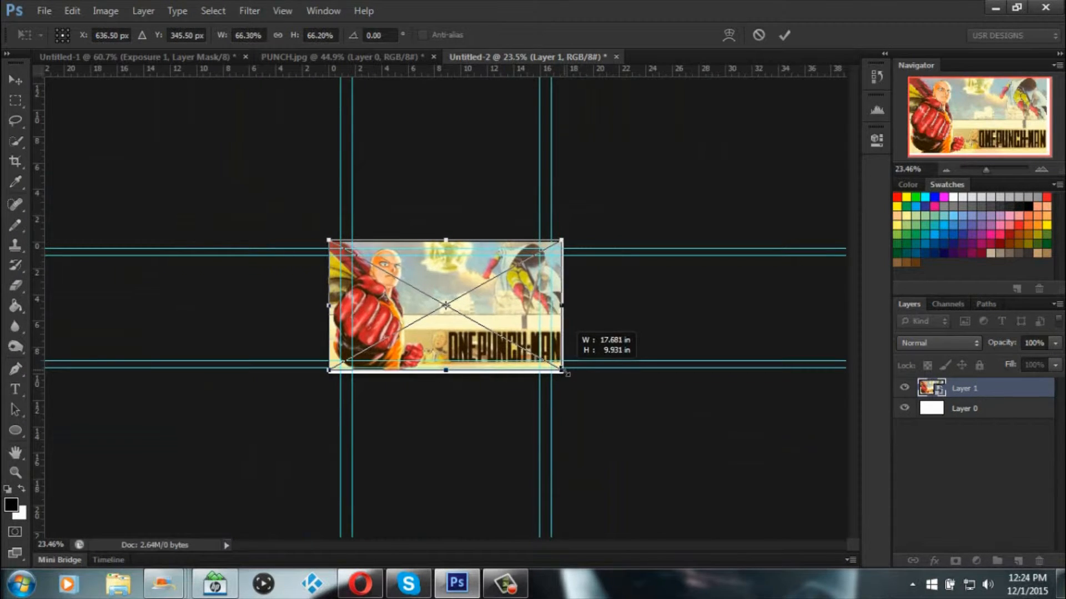
{"action": "left_click", "coordinate": [16, 80]}
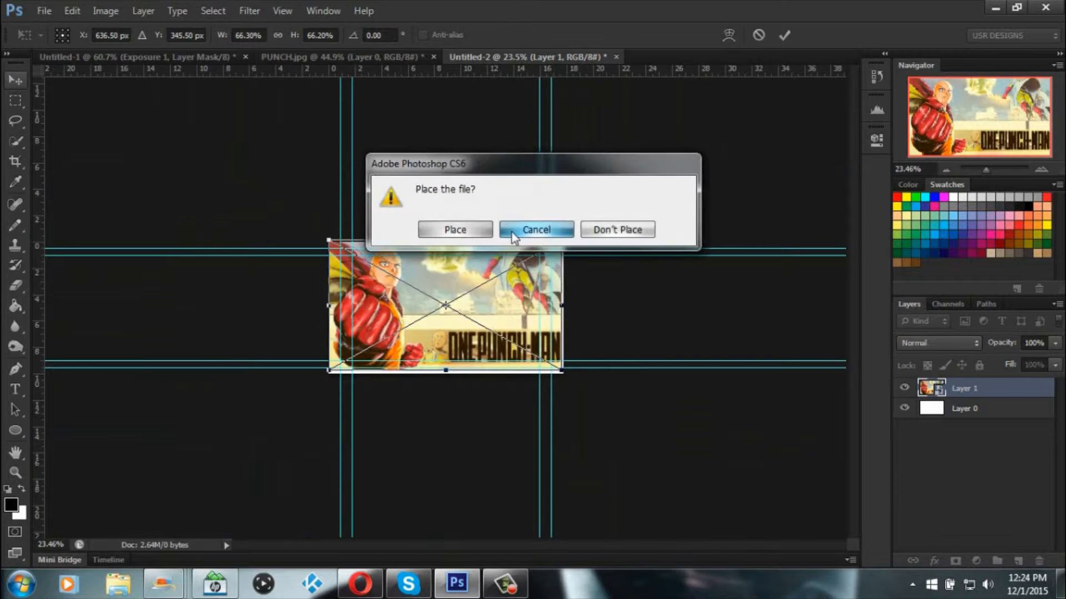
{"action": "key", "text": "Return"}
Shift the image down to the canvas's bottom edge and scale it to 66.67% to fill the canvas, applying the transform.
{"action": "left_click", "coordinate": [988, 168]}
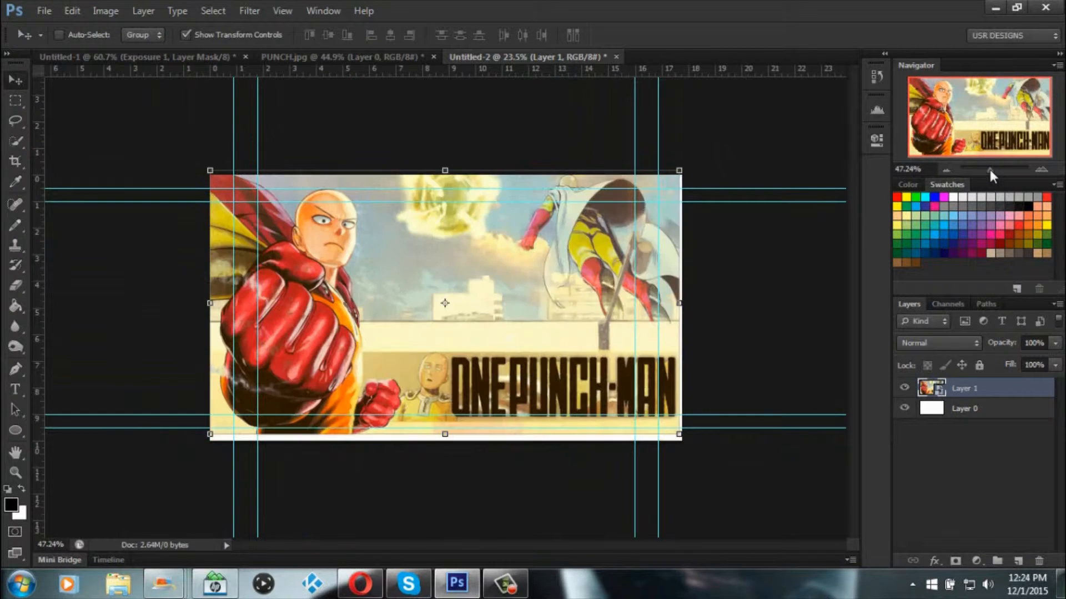
{"action": "left_click_drag", "start_coordinate": [609, 256], "coordinate": [609, 262]}
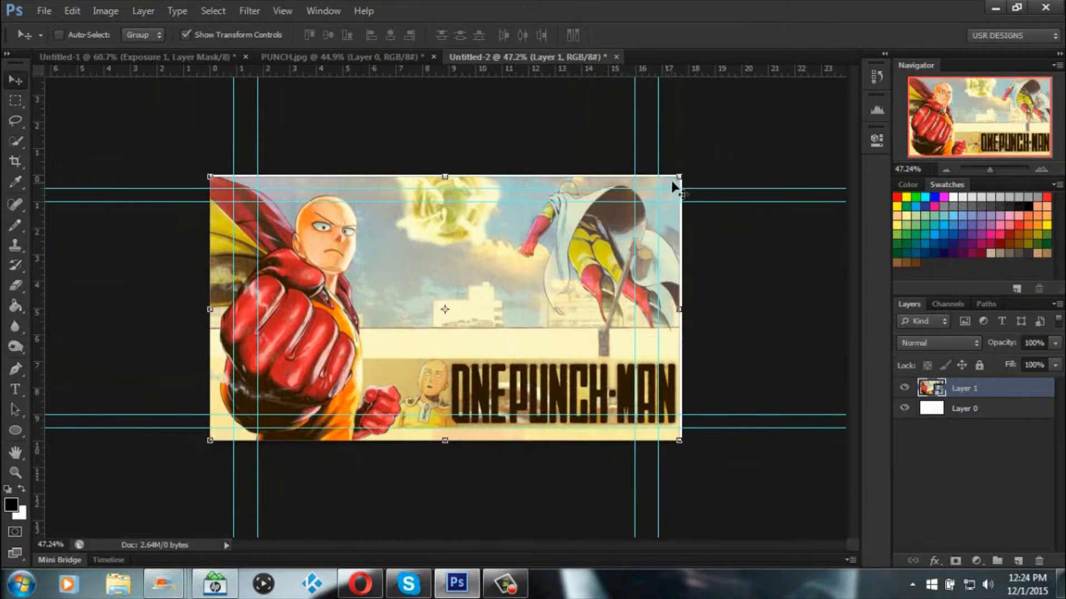
{"action": "left_click_drag", "start_coordinate": [676, 178], "coordinate": [682, 175]}
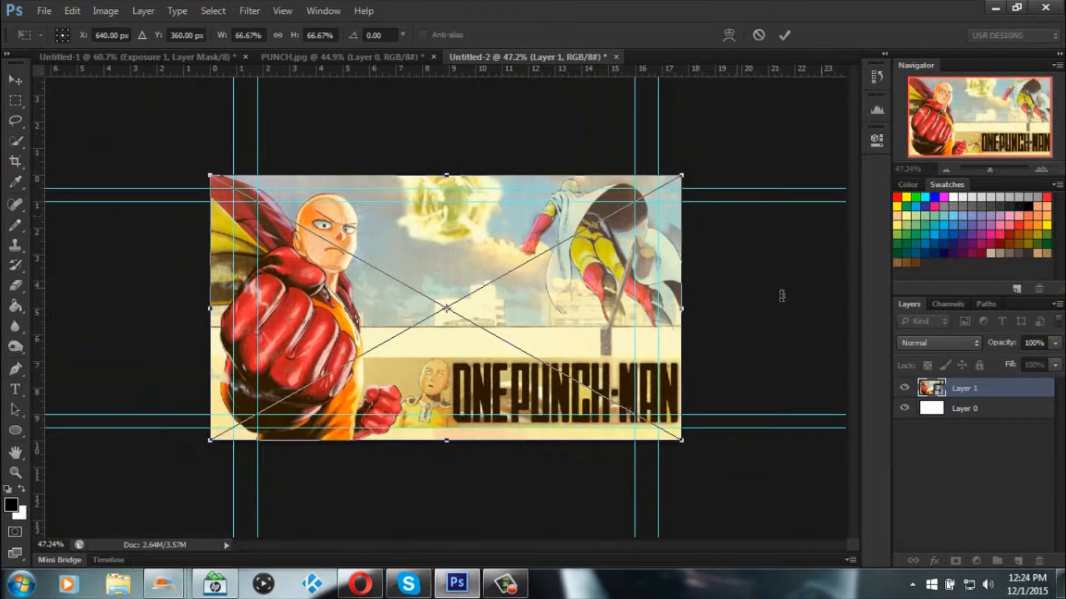
{"action": "left_click", "coordinate": [13, 81]}
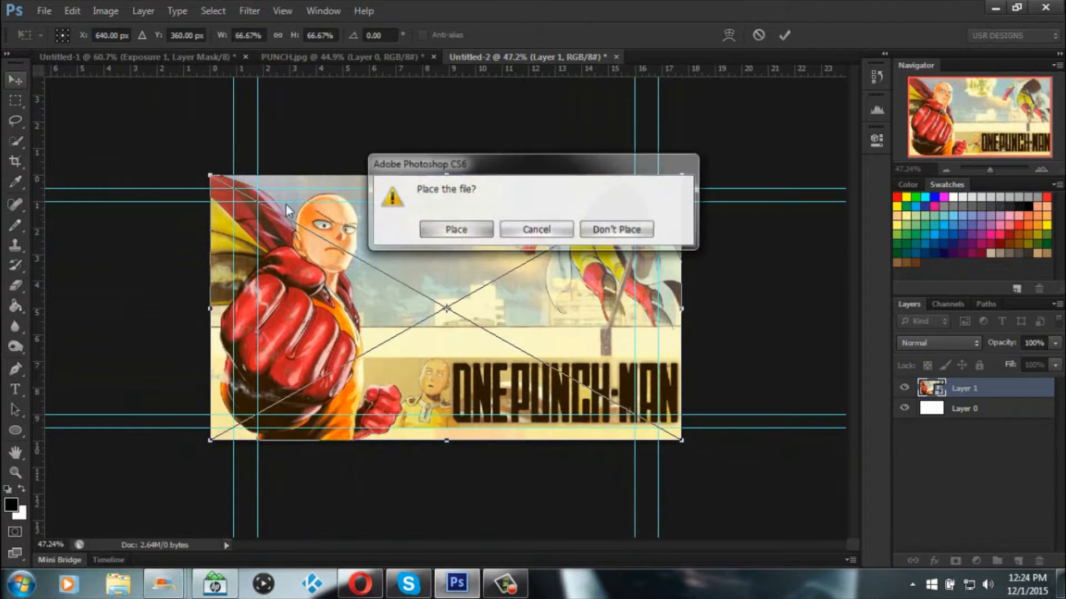
{"action": "left_click", "coordinate": [460, 231]}
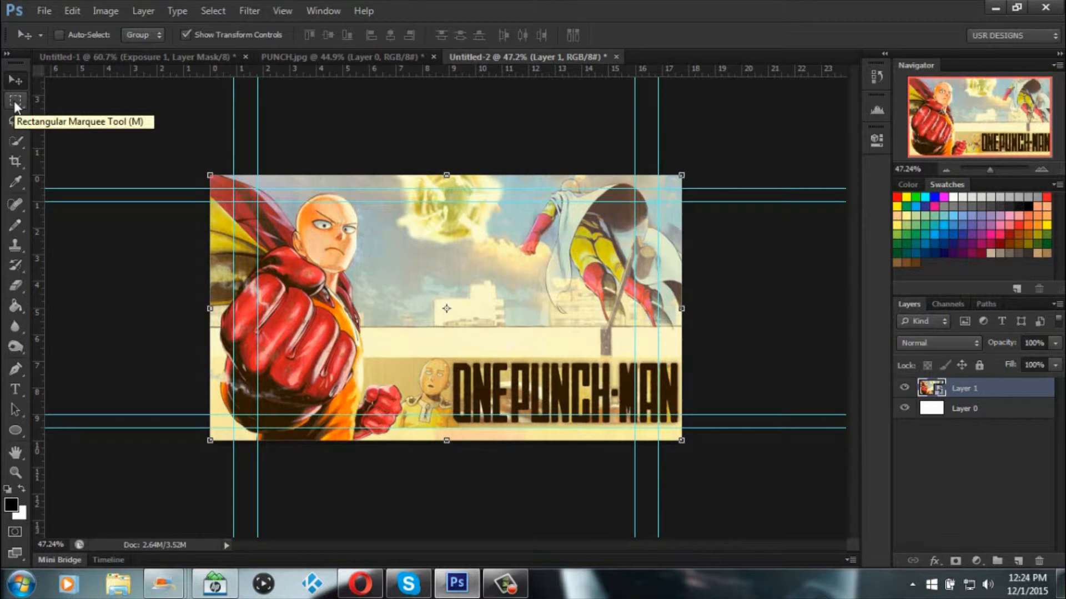
Hide the guides and rasterize the Layer 1 smart object.
{"action": "key", "text": "ctrl+h"}
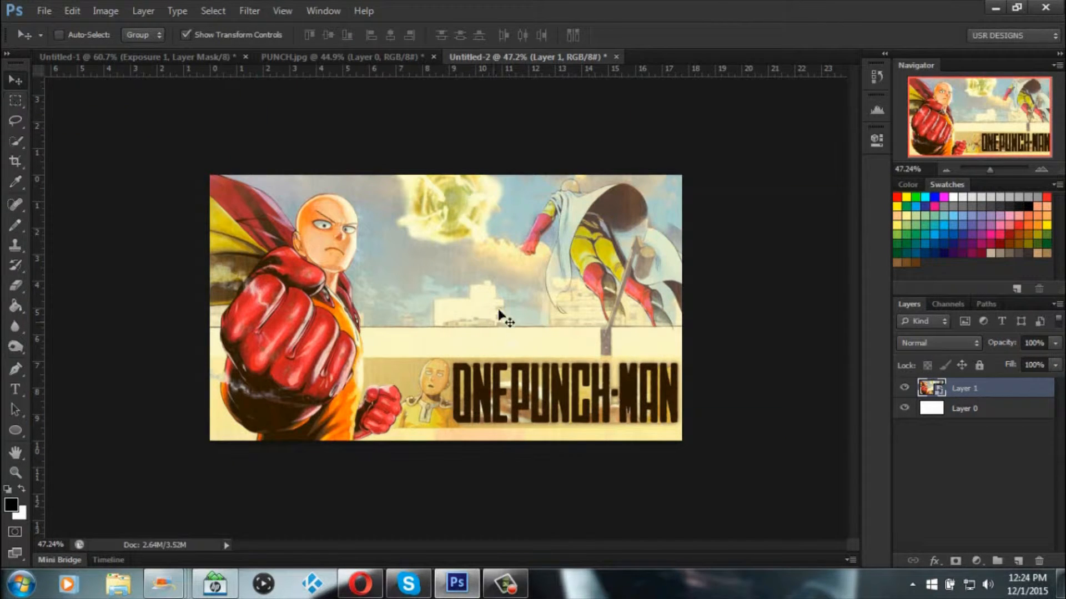
{"action": "left_click_drag", "start_coordinate": [991, 169], "coordinate": [993, 169]}
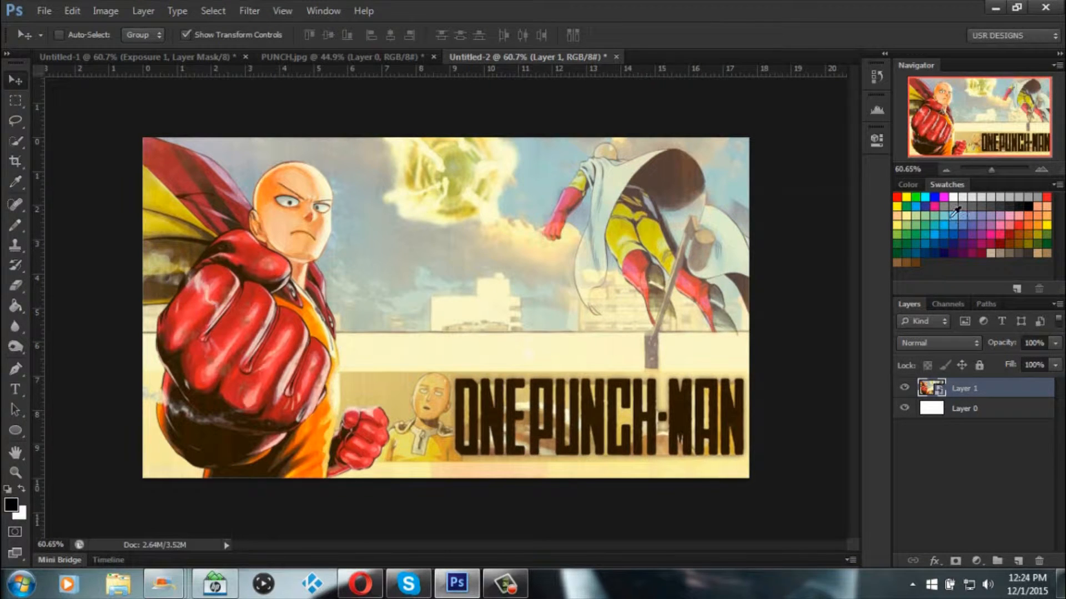
{"action": "right_click", "coordinate": [968, 392]}
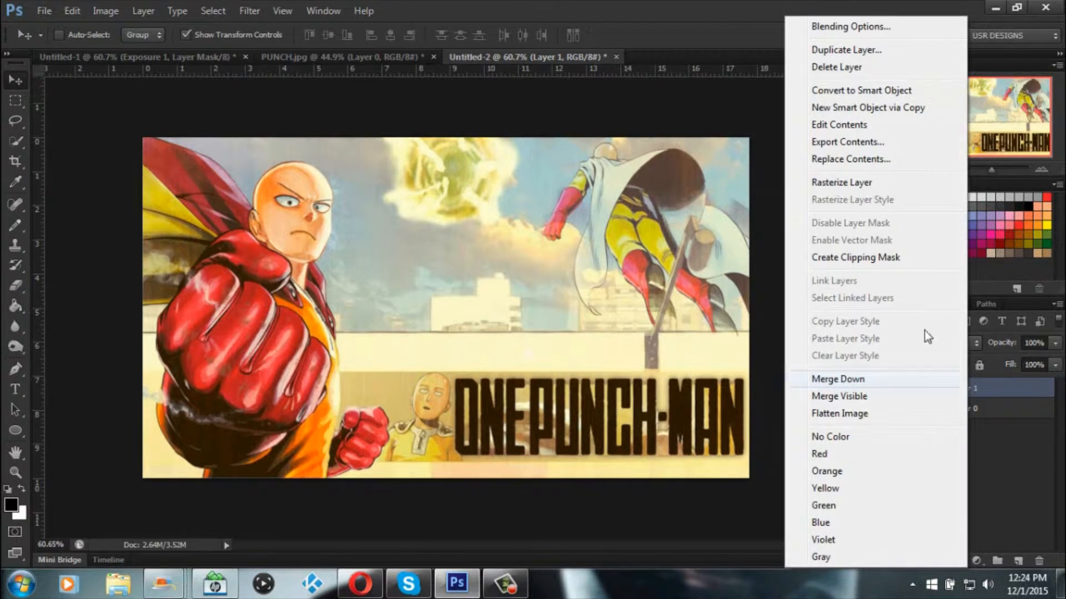
{"action": "left_click", "coordinate": [845, 179]}
Add a Brightness/Contrast adjustment layer above Layer 1 and float its Properties panel clear of the artwork.
{"action": "left_click", "coordinate": [977, 560]}
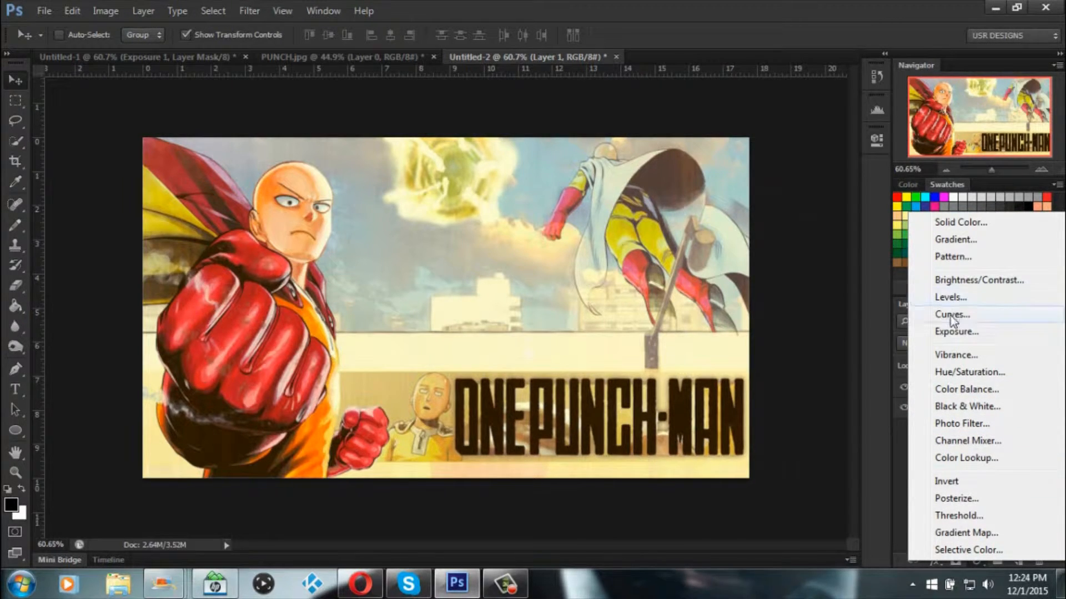
{"action": "left_click", "coordinate": [977, 282]}
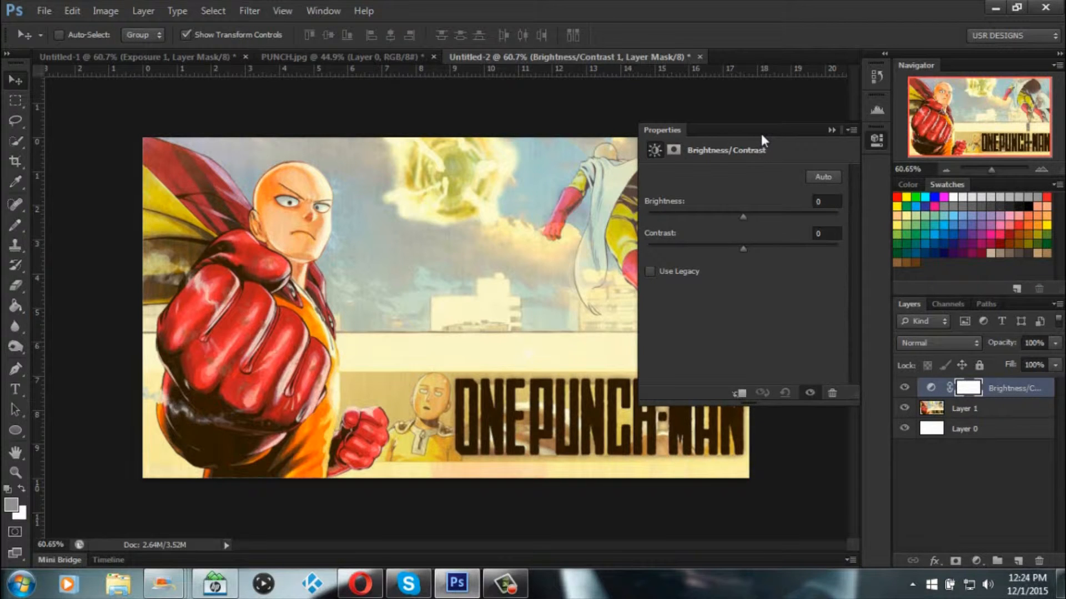
{"action": "left_click_drag", "start_coordinate": [760, 135], "coordinate": [871, 118]}
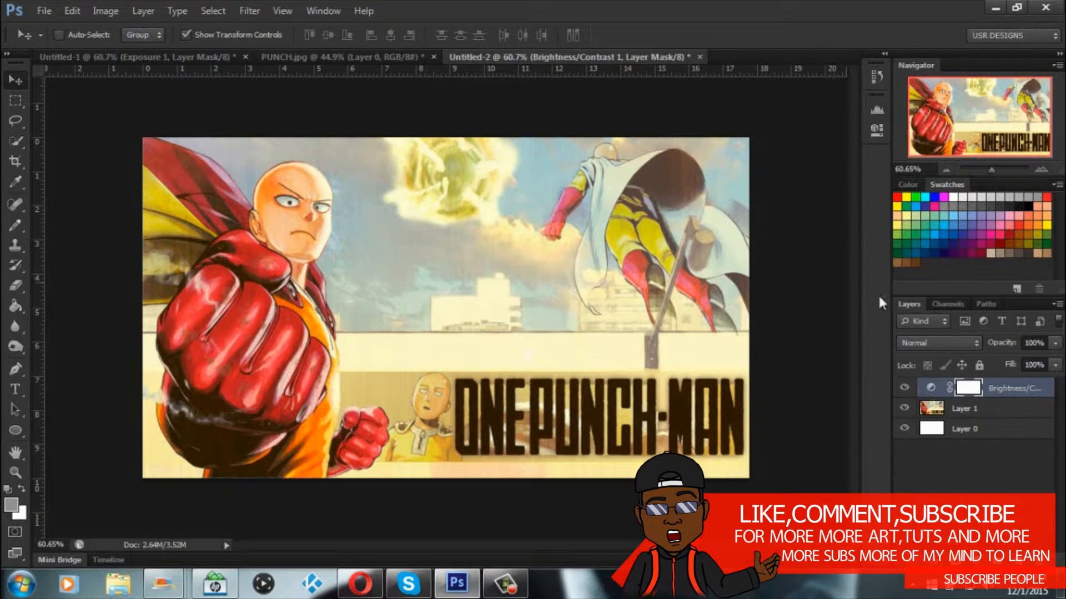
{"action": "left_click", "coordinate": [934, 388]}
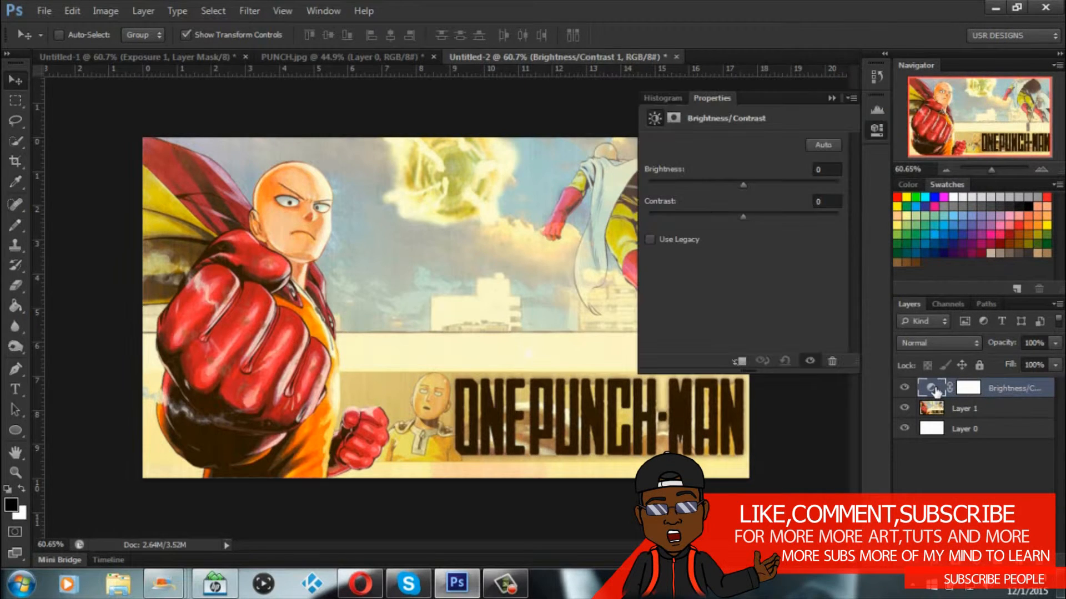
{"action": "left_click_drag", "start_coordinate": [708, 98], "coordinate": [703, 187]}
{"action": "left_click_drag", "start_coordinate": [788, 181], "coordinate": [860, 225]}
{"action": "left_click", "coordinate": [831, 98]}
Set the Brightness/Contrast adjustment to brightness -17 and contrast 90.
{"action": "mouse_move", "coordinate": [863, 326]}
{"action": "left_mouse_down"}
{"action": "mouse_move", "coordinate": [877, 325]}
{"action": "mouse_move", "coordinate": [833, 324]}
{"action": "mouse_move", "coordinate": [944, 322]}
{"action": "mouse_move", "coordinate": [833, 320]}
{"action": "mouse_move", "coordinate": [844, 320]}
{"action": "left_mouse_up"}
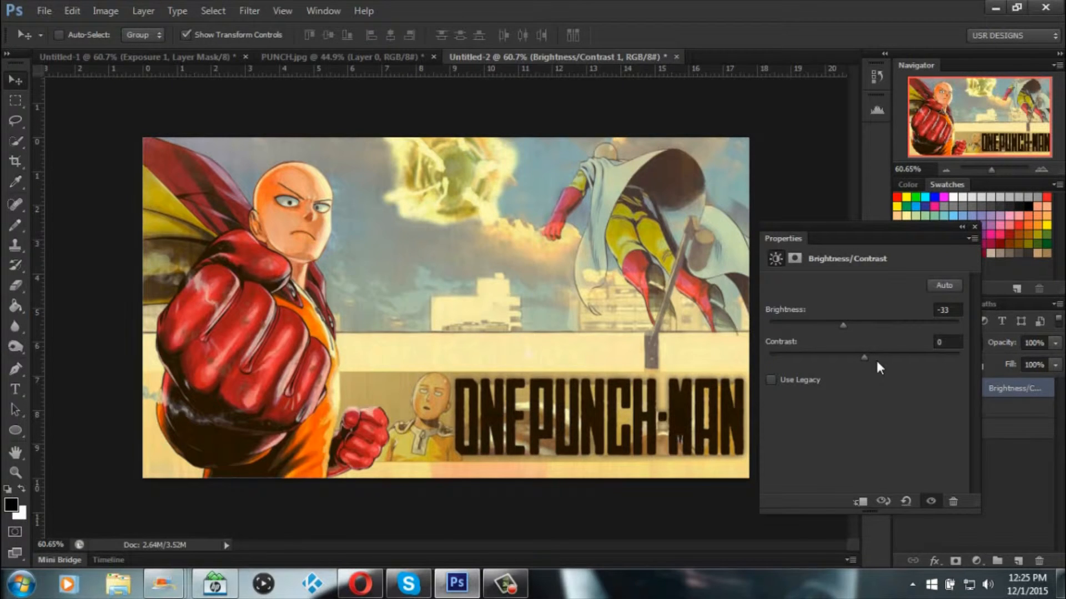
{"action": "left_click_drag", "start_coordinate": [867, 355], "coordinate": [921, 350]}
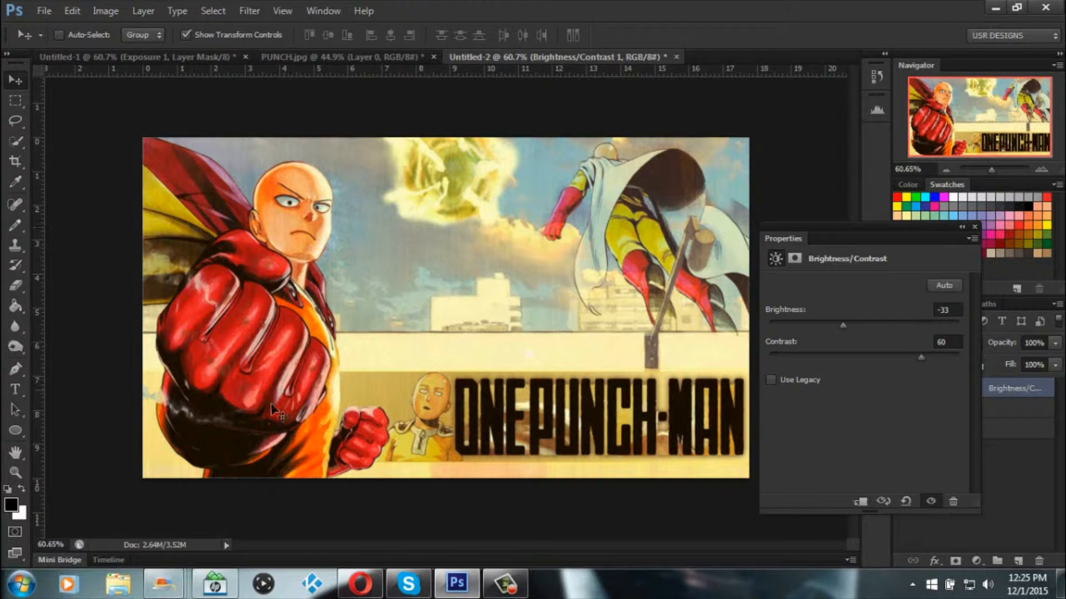
{"action": "mouse_move", "coordinate": [944, 357]}
{"action": "left_mouse_down"}
{"action": "mouse_move", "coordinate": [905, 357]}
{"action": "mouse_move", "coordinate": [946, 357]}
{"action": "left_mouse_up"}
{"action": "mouse_move", "coordinate": [846, 324]}
{"action": "left_mouse_down"}
{"action": "mouse_move", "coordinate": [867, 323]}
{"action": "mouse_move", "coordinate": [853, 323]}
{"action": "left_mouse_up"}
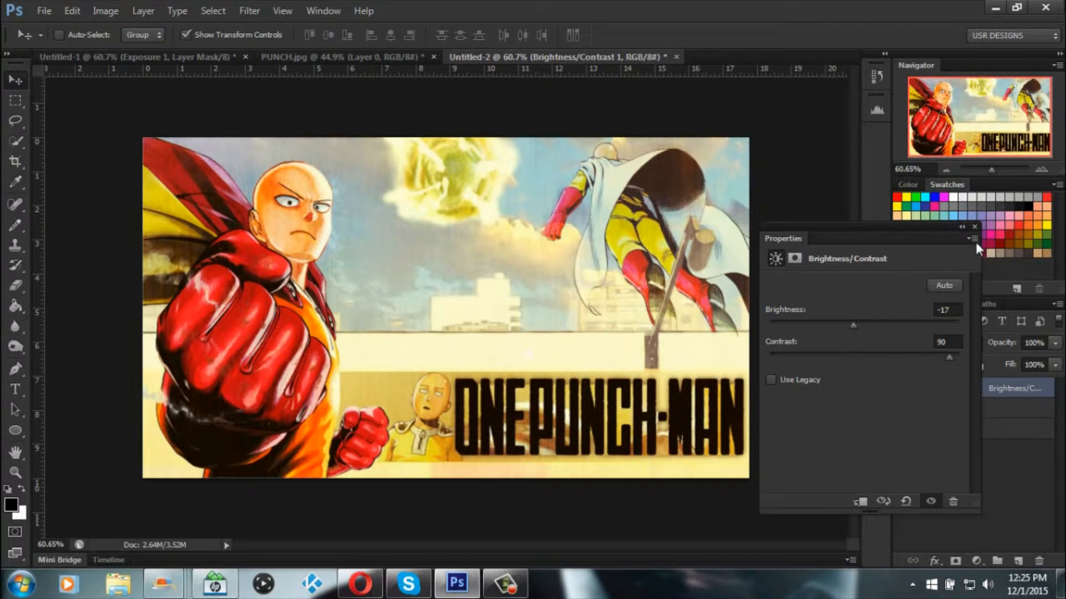
Add a Curves adjustment layer above Brightness/Contrast and apply the Lighter (RGB) preset.
{"action": "left_click_drag", "start_coordinate": [923, 221], "coordinate": [872, 215]}
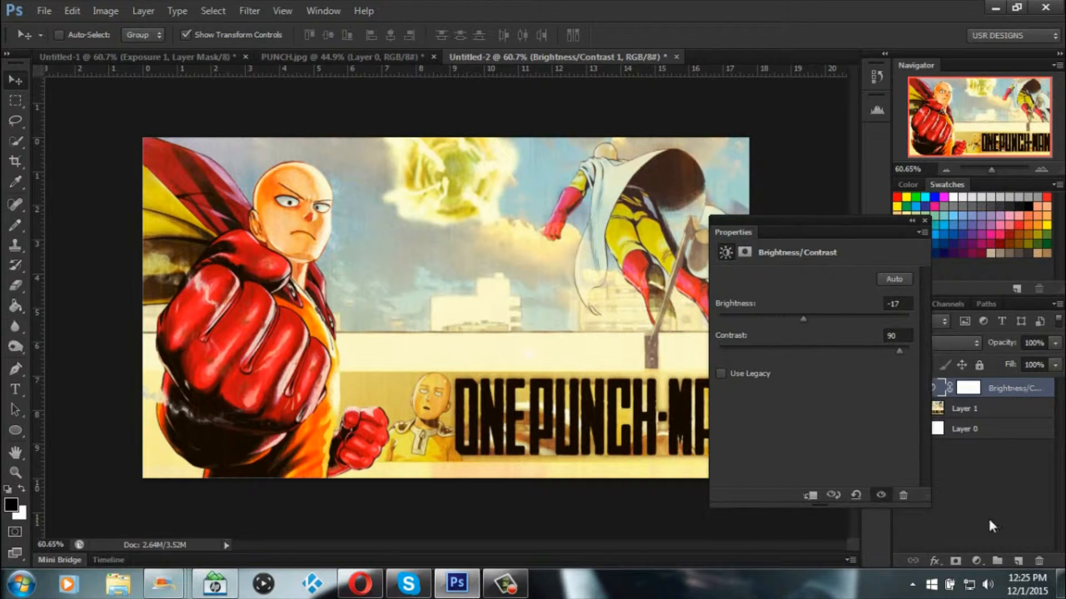
{"action": "left_click", "coordinate": [978, 561]}
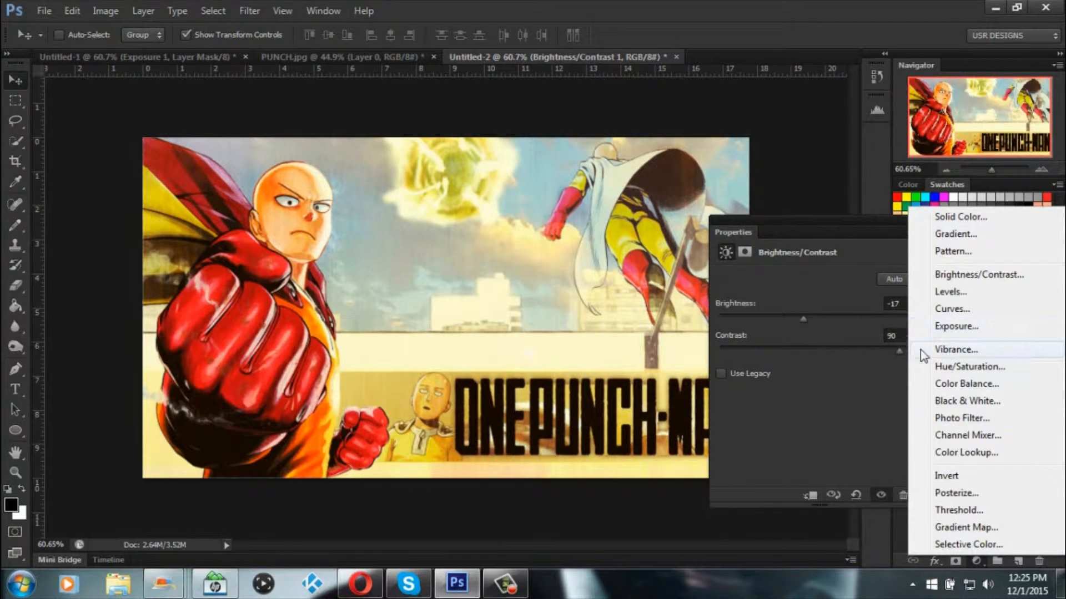
{"action": "left_click", "coordinate": [972, 309]}
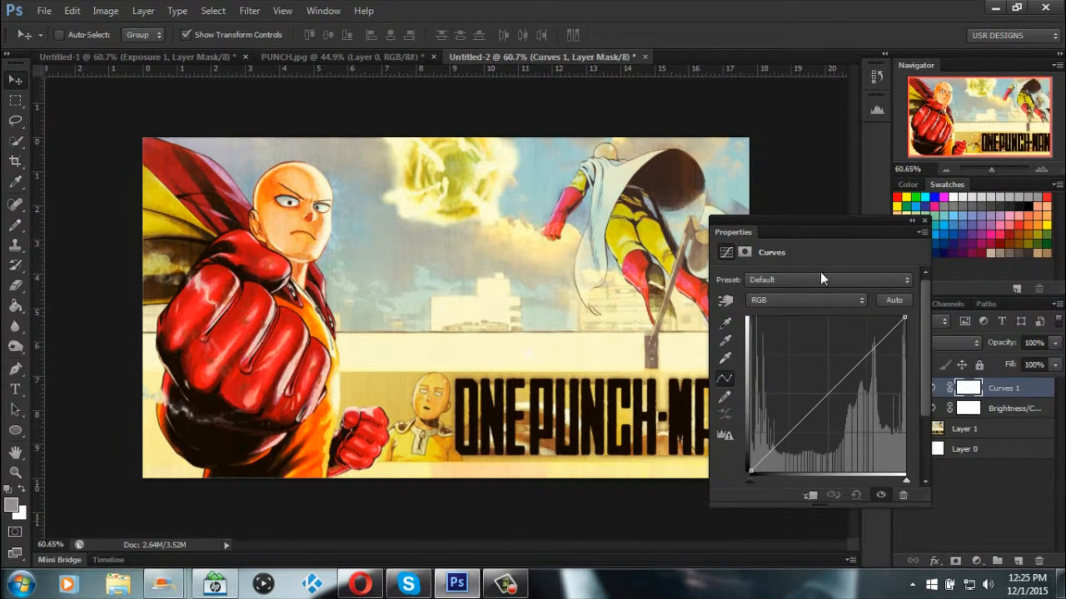
{"action": "left_click", "coordinate": [847, 279]}
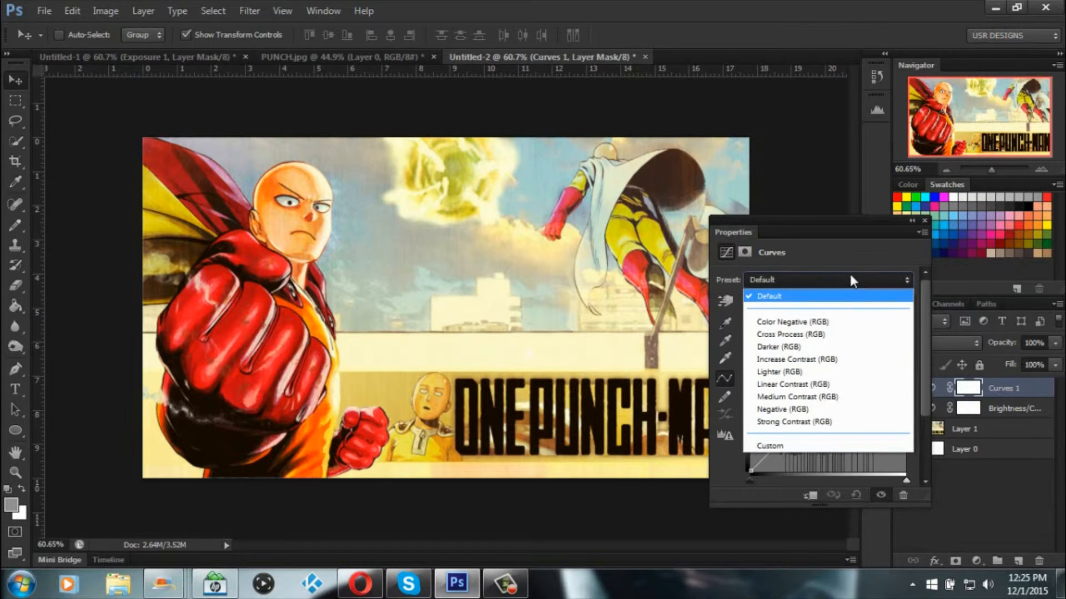
{"action": "left_click", "coordinate": [800, 372]}
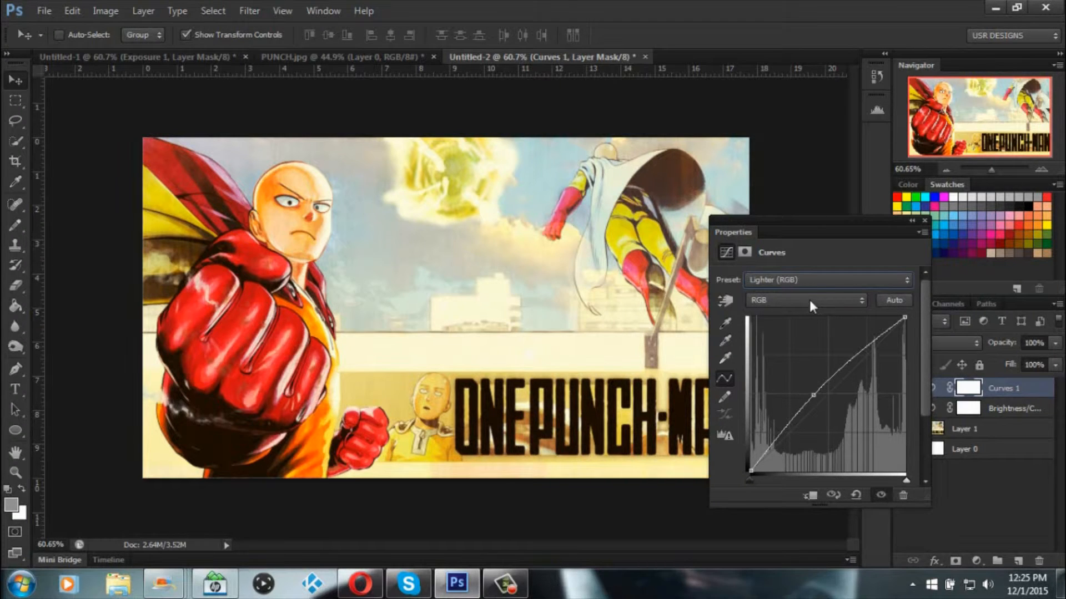
Switch the Curves adjustment's preset to Linear Contrast (RGB).
{"action": "left_click", "coordinate": [817, 281]}
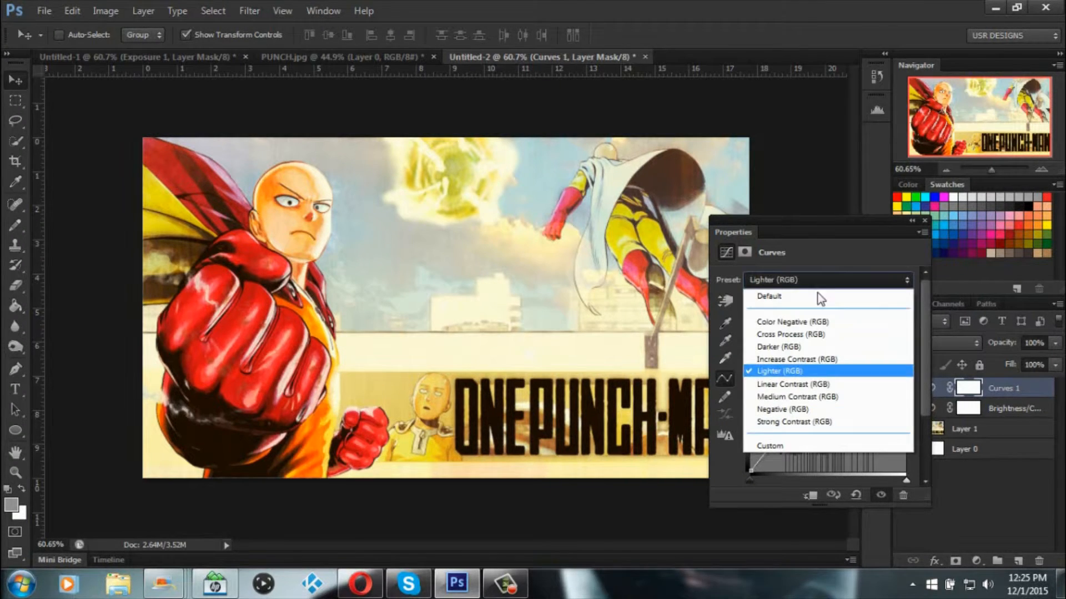
{"action": "left_click", "coordinate": [796, 385]}
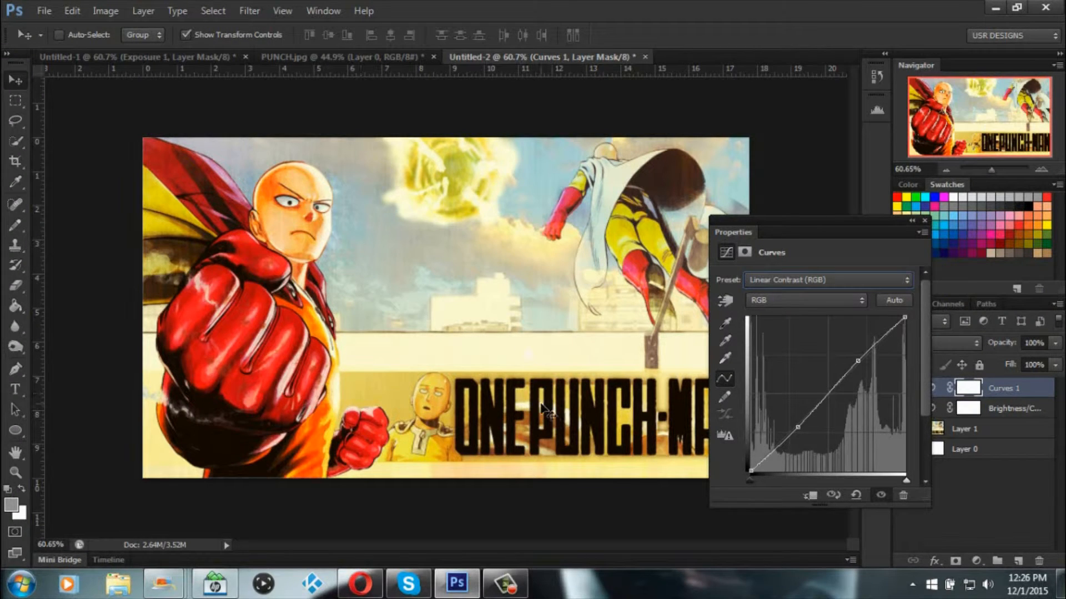
{"action": "left_click", "coordinate": [860, 281]}
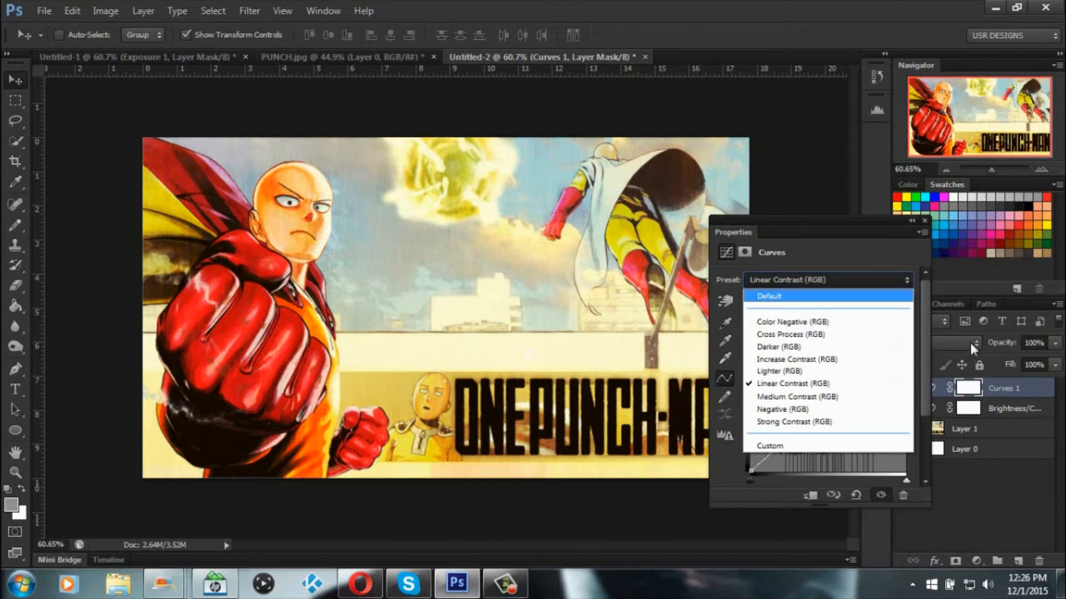
{"action": "left_click", "coordinate": [975, 563]}
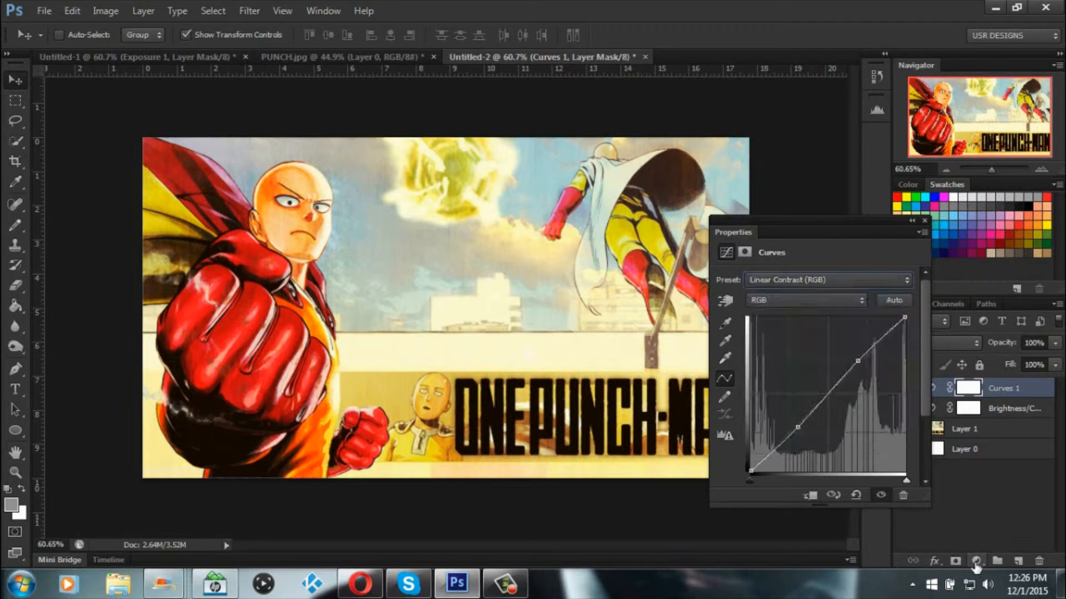
Add an Exposure adjustment layer above Curves 1 and float its Properties panel at the artwork's edge.
{"action": "left_click", "coordinate": [975, 562]}
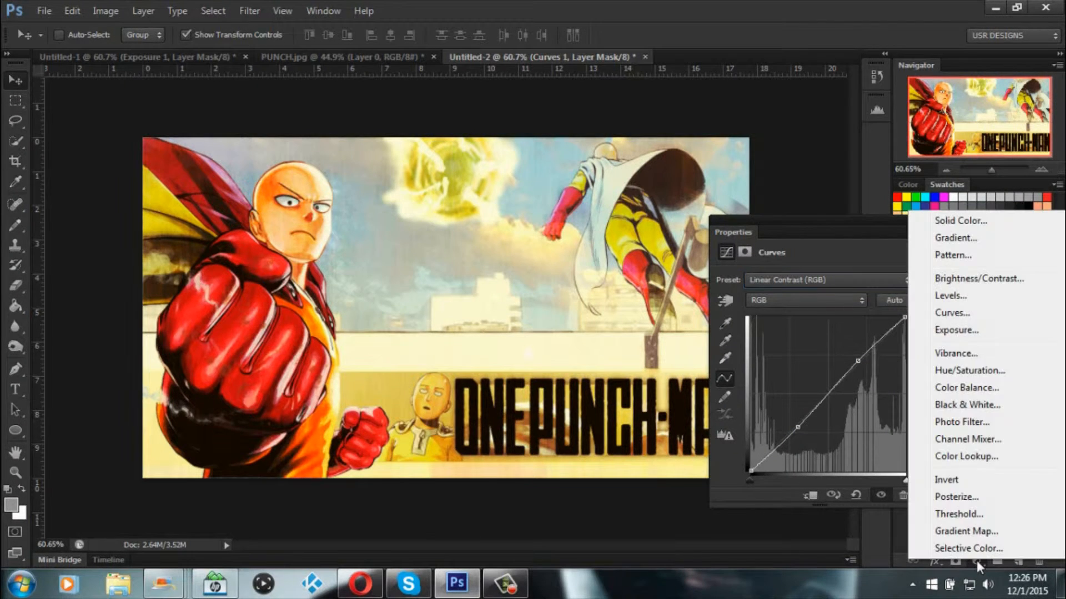
{"action": "left_click", "coordinate": [971, 331]}
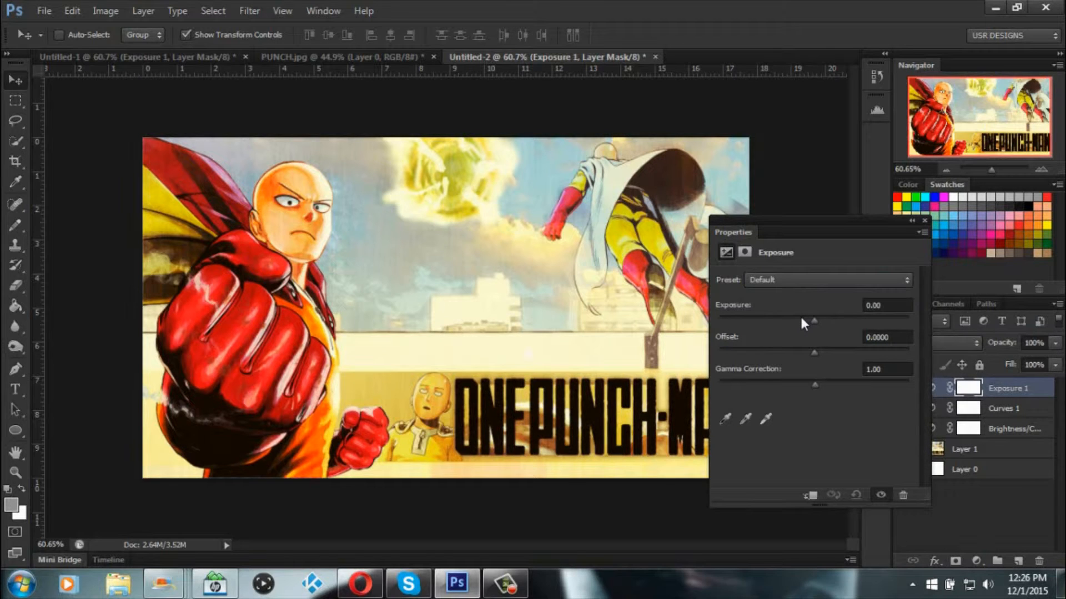
{"action": "left_click_drag", "start_coordinate": [821, 221], "coordinate": [849, 203]}
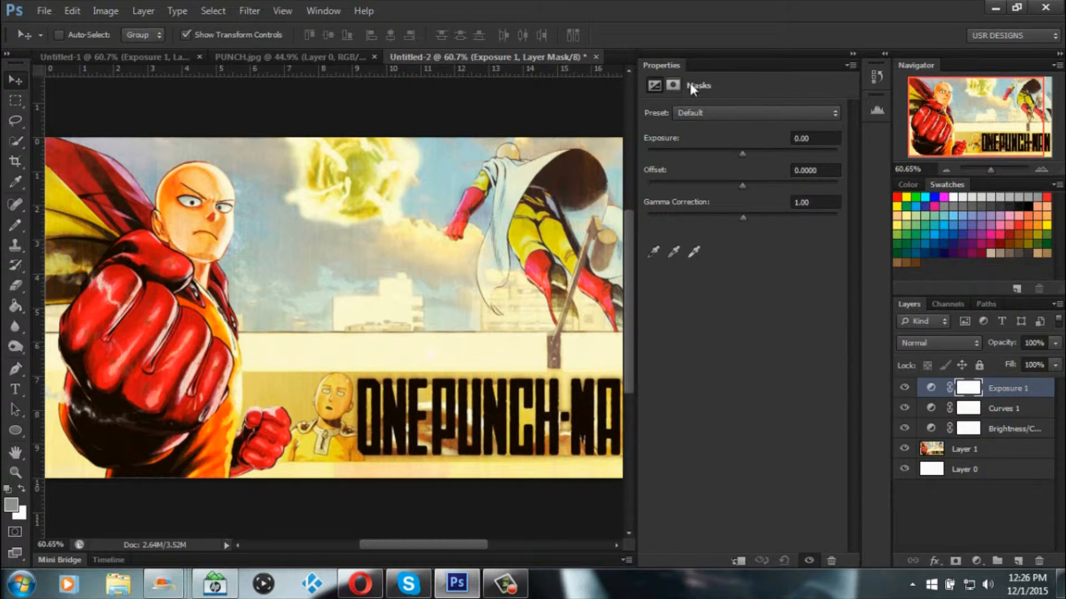
{"action": "left_click_drag", "start_coordinate": [682, 65], "coordinate": [820, 164]}
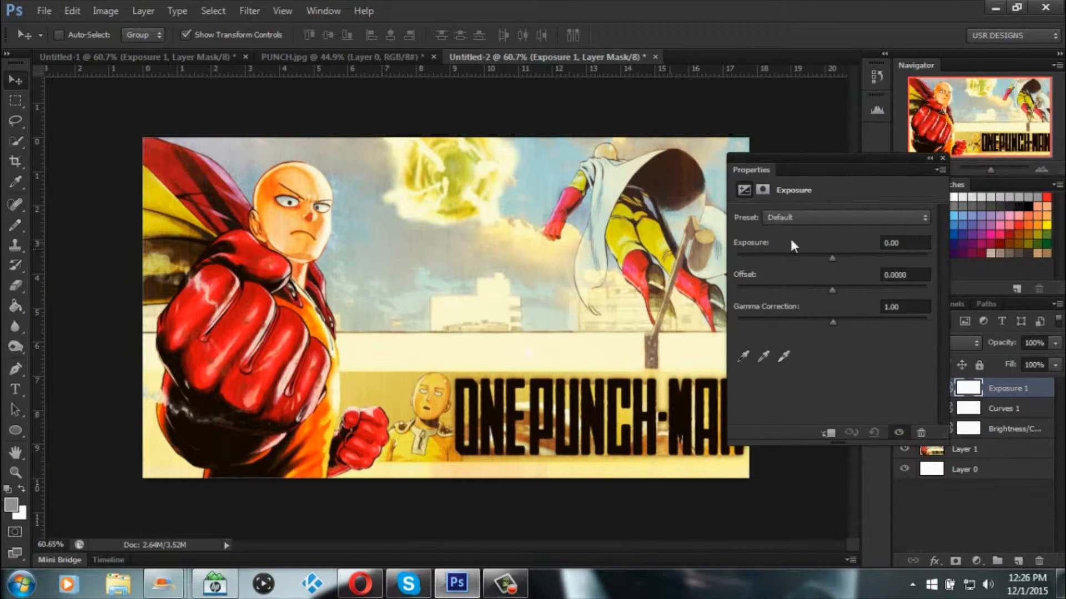
Set the Exposure adjustment to exposure +0.17 and gamma correction 0.83.
{"action": "mouse_move", "coordinate": [834, 257]}
{"action": "left_mouse_down"}
{"action": "mouse_move", "coordinate": [888, 258]}
{"action": "mouse_move", "coordinate": [833, 259]}
{"action": "left_mouse_up"}
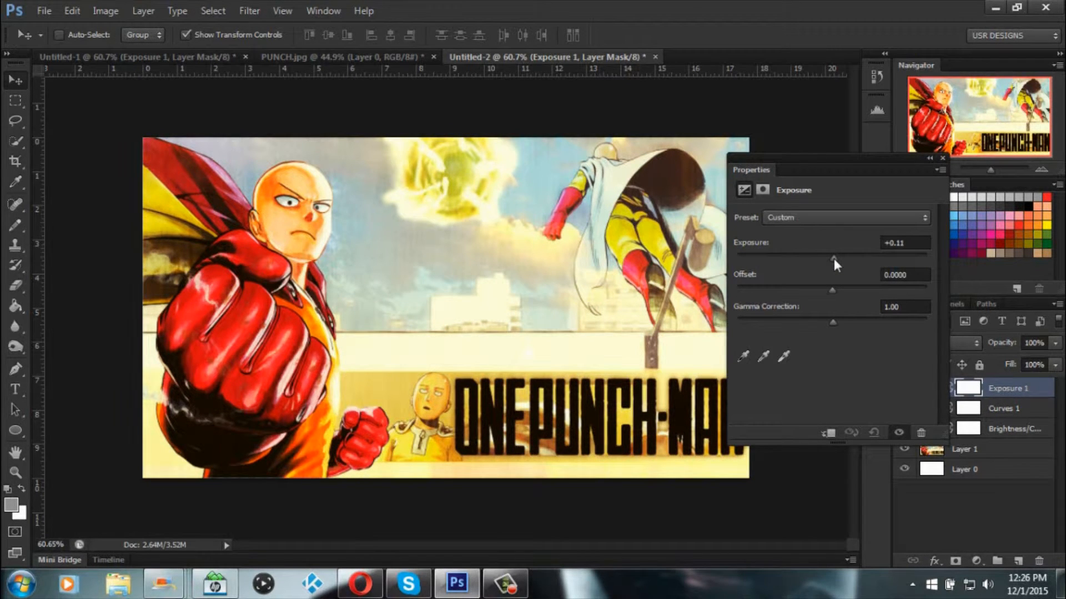
{"action": "left_click_drag", "start_coordinate": [834, 320], "coordinate": [845, 322]}
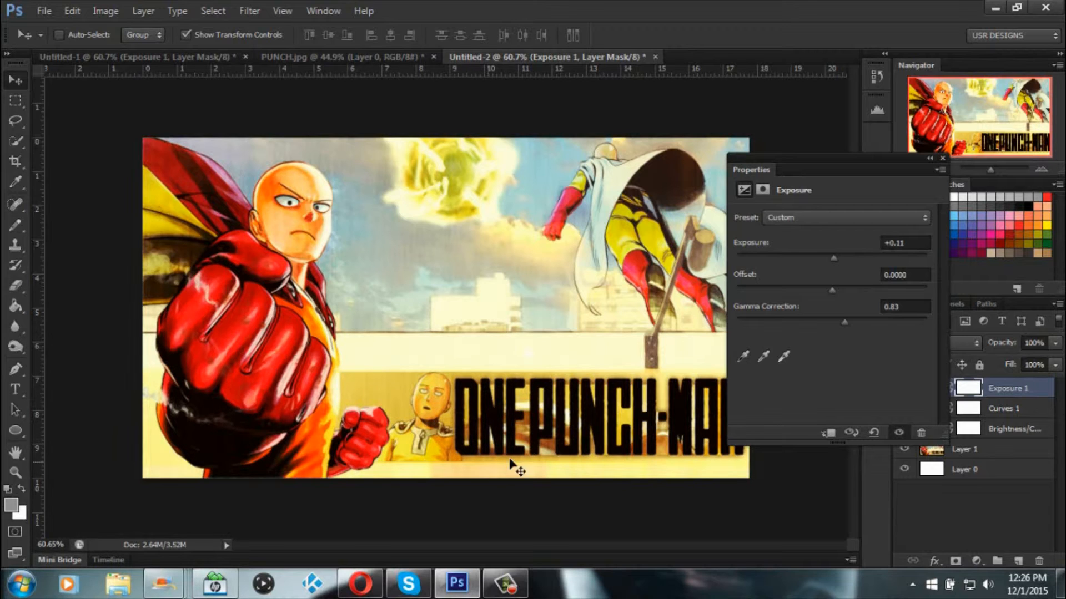
{"action": "left_click_drag", "start_coordinate": [836, 258], "coordinate": [834, 258]}
Try an offset of -0.0331 on the Exposure adjustment and return it to 0.0000.
{"action": "left_click_drag", "start_coordinate": [831, 289], "coordinate": [825, 288]}
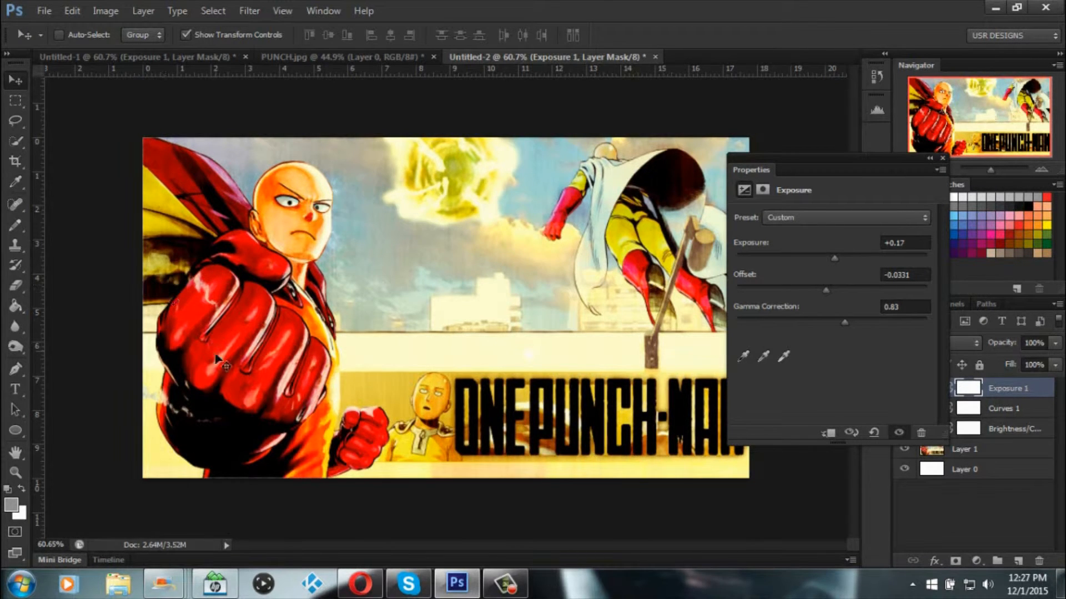
{"action": "mouse_move", "coordinate": [826, 290]}
{"action": "left_mouse_down"}
{"action": "mouse_move", "coordinate": [873, 290]}
{"action": "mouse_move", "coordinate": [750, 287]}
{"action": "mouse_move", "coordinate": [840, 285]}
{"action": "mouse_move", "coordinate": [831, 288]}
{"action": "left_mouse_up"}
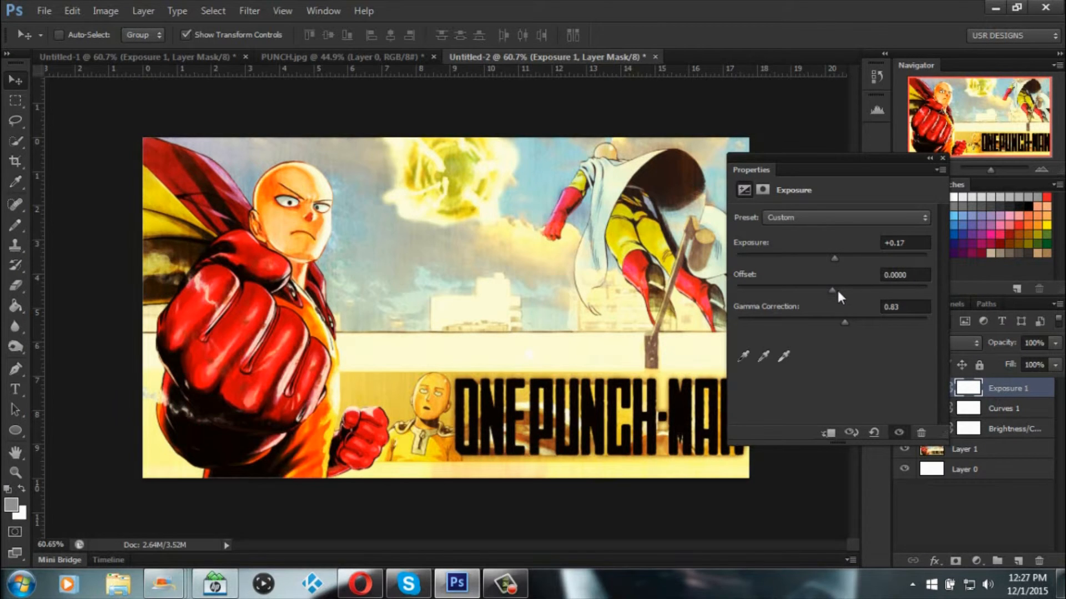
{"action": "left_click_drag", "start_coordinate": [832, 291], "coordinate": [832, 291]}
Set the Exposure adjustment's gamma correction to 0.74 and dock the Properties panel in its collapsed form.
{"action": "left_click", "coordinate": [852, 322]}
{"action": "mouse_move", "coordinate": [850, 322]}
{"action": "left_mouse_down"}
{"action": "mouse_move", "coordinate": [863, 321]}
{"action": "mouse_move", "coordinate": [853, 322]}
{"action": "left_mouse_up"}
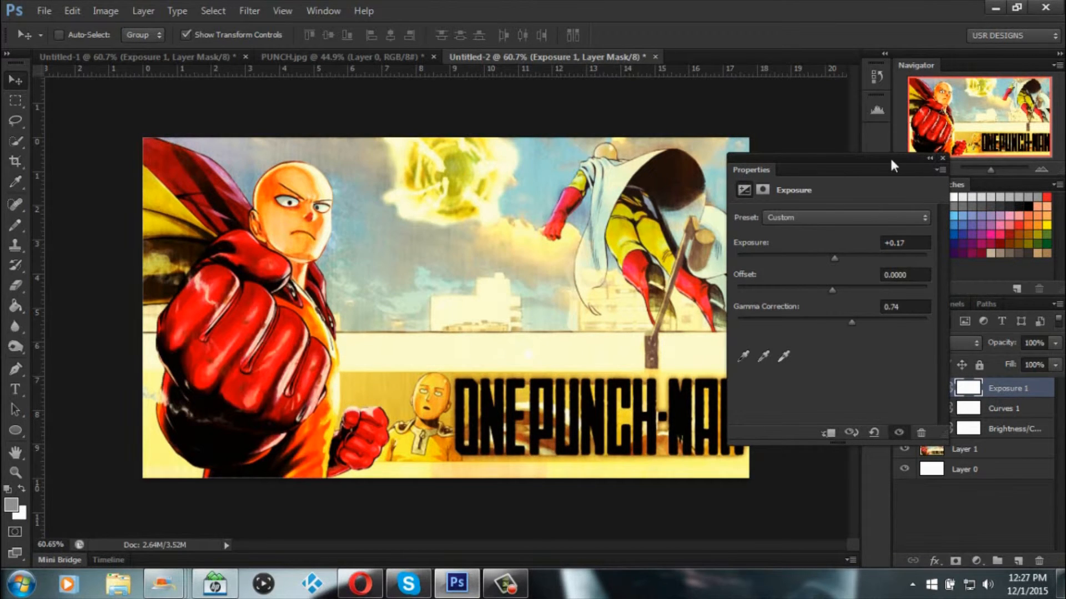
{"action": "left_click_drag", "start_coordinate": [863, 167], "coordinate": [867, 144]}
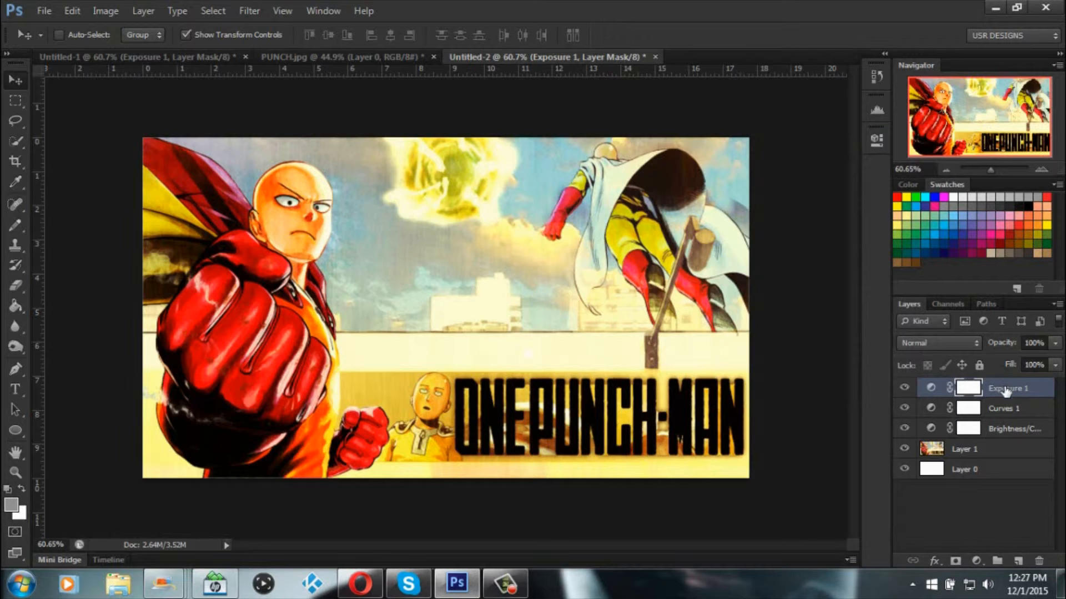
Group the Exposure, Curves and Brightness/Contrast adjustment layers and name the group REAL.
{"action": "left_click", "coordinate": [1024, 428], "text": "shift"}
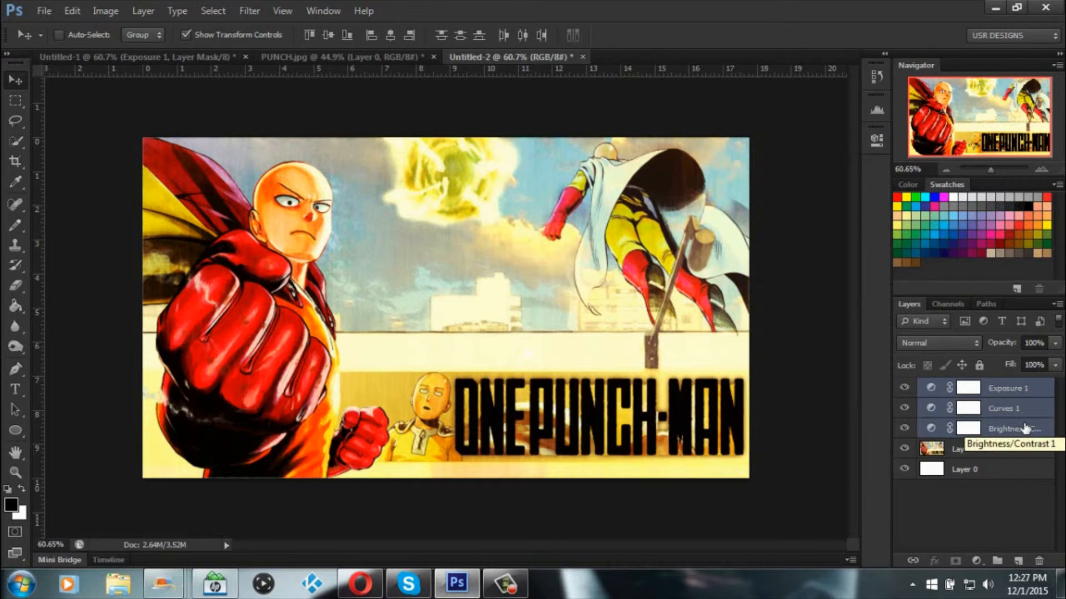
{"action": "key", "text": "ctrl+g"}
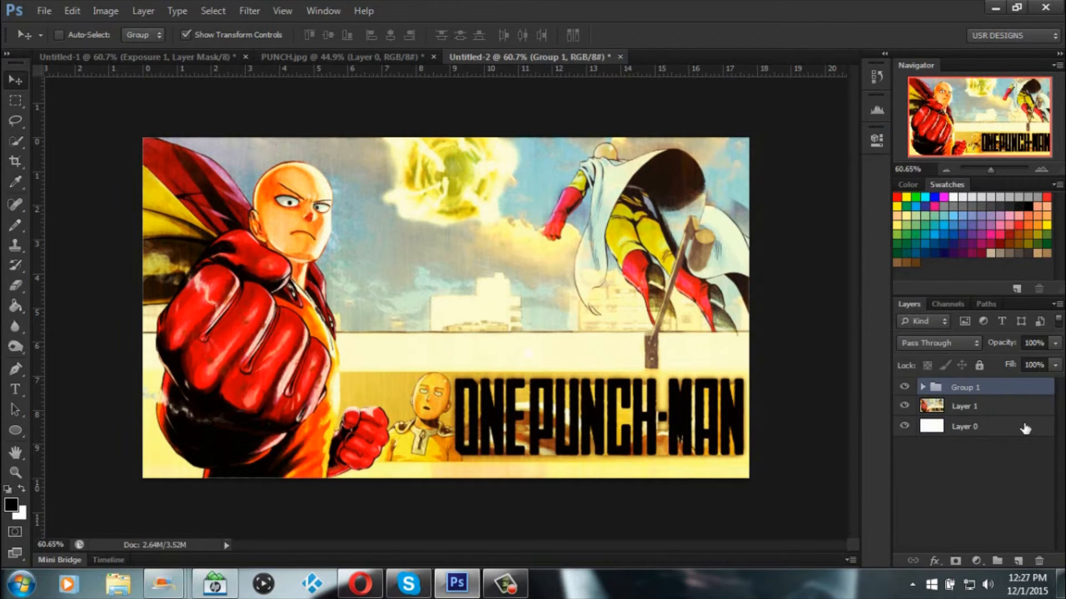
{"action": "double_click", "coordinate": [975, 388]}
{"action": "type", "text": "REAL"}
{"action": "key", "text": "Return"}
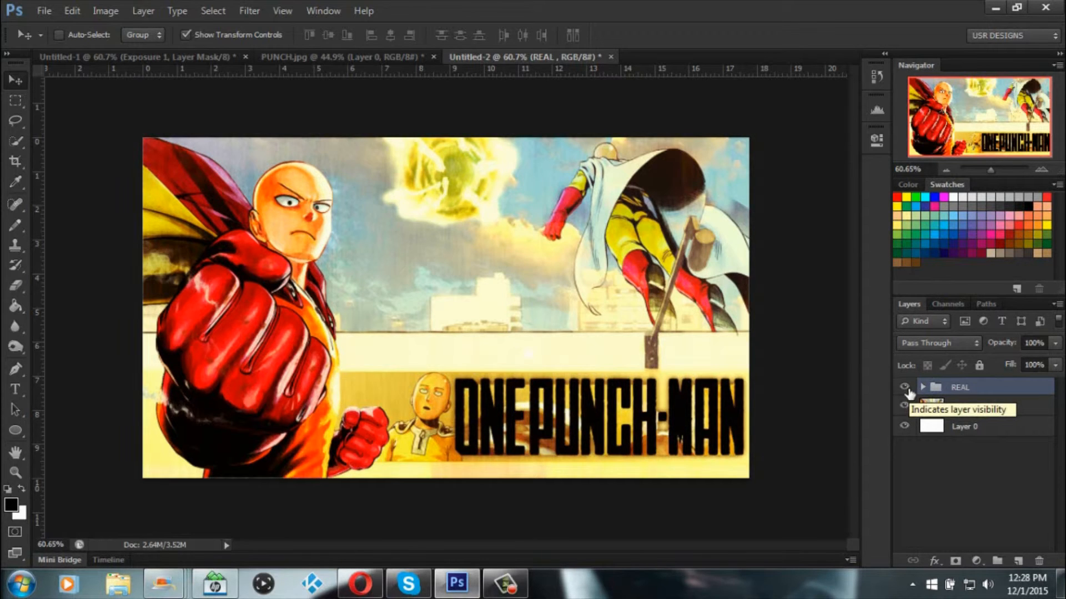
Toggle the REAL group's visibility off and on to compare the image with and without the adjustments.
{"action": "left_click", "coordinate": [905, 388]}
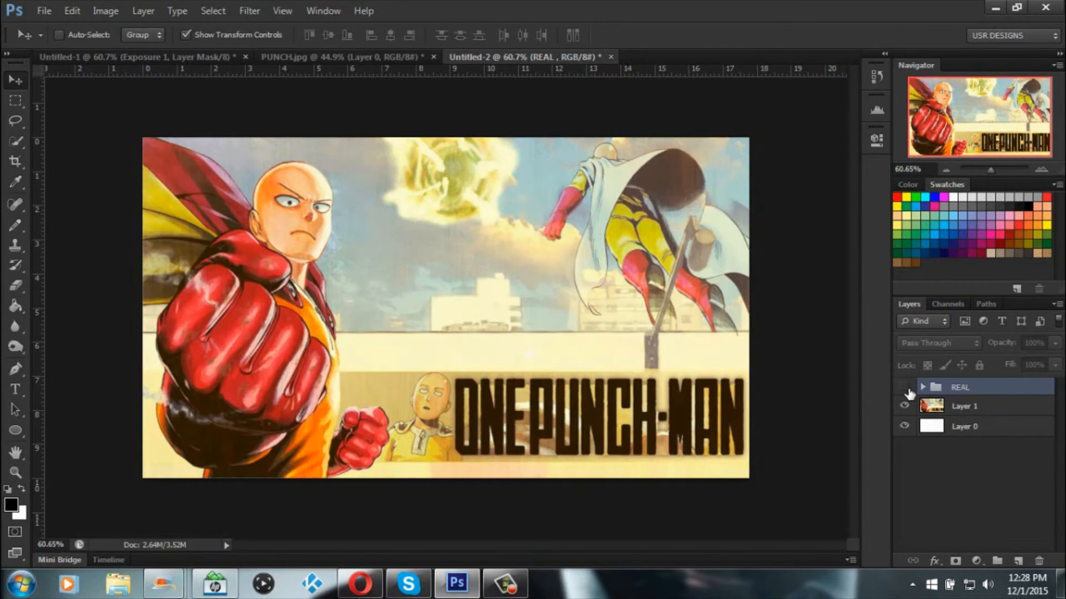
{"action": "left_click", "coordinate": [904, 388]}
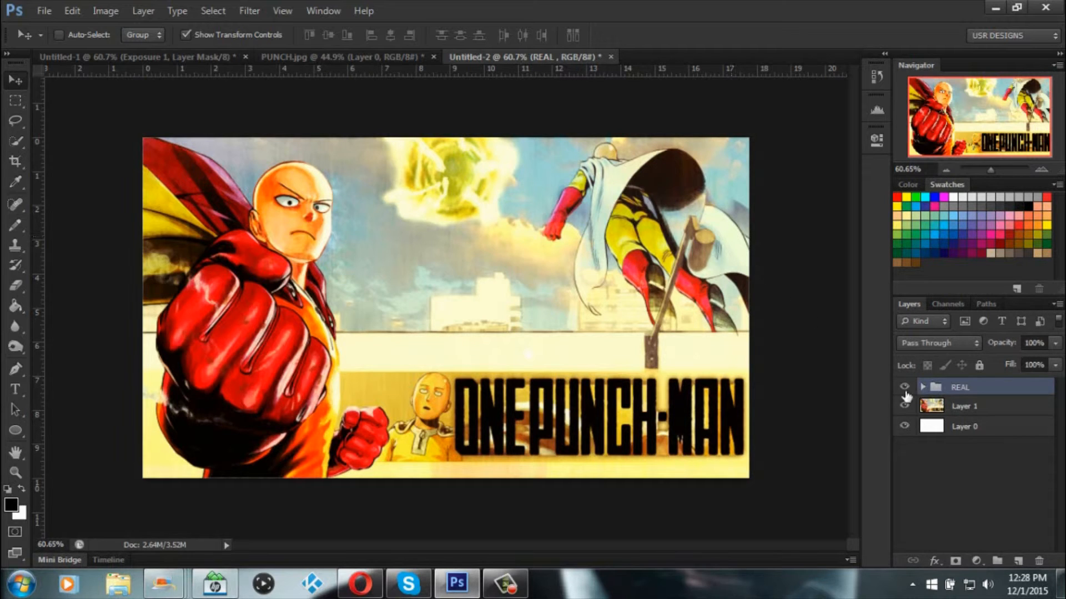
{"action": "left_click", "coordinate": [904, 387]}
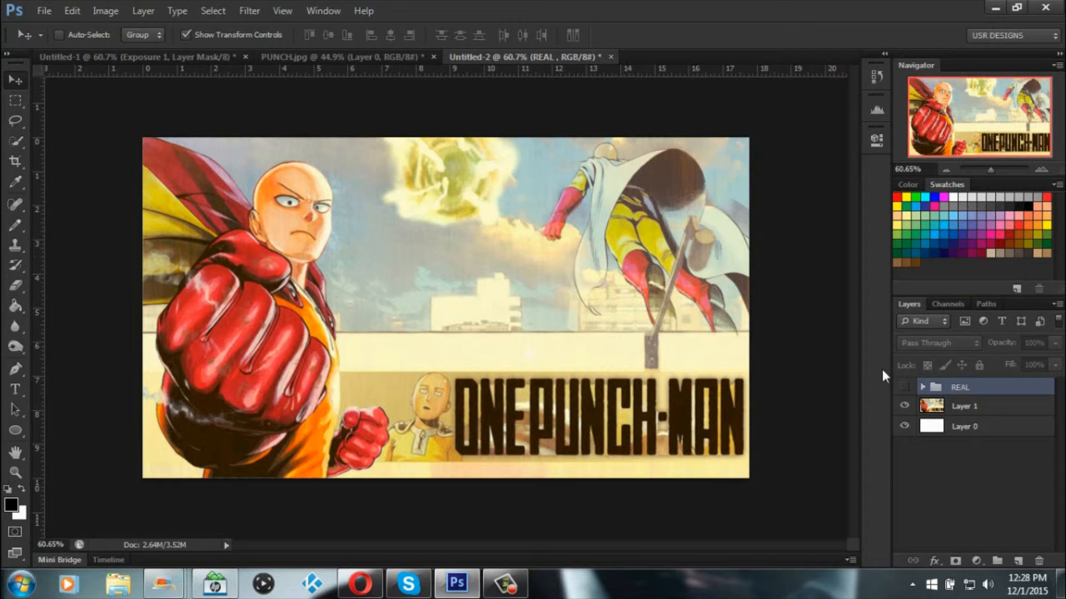
{"action": "left_click", "coordinate": [905, 388]}
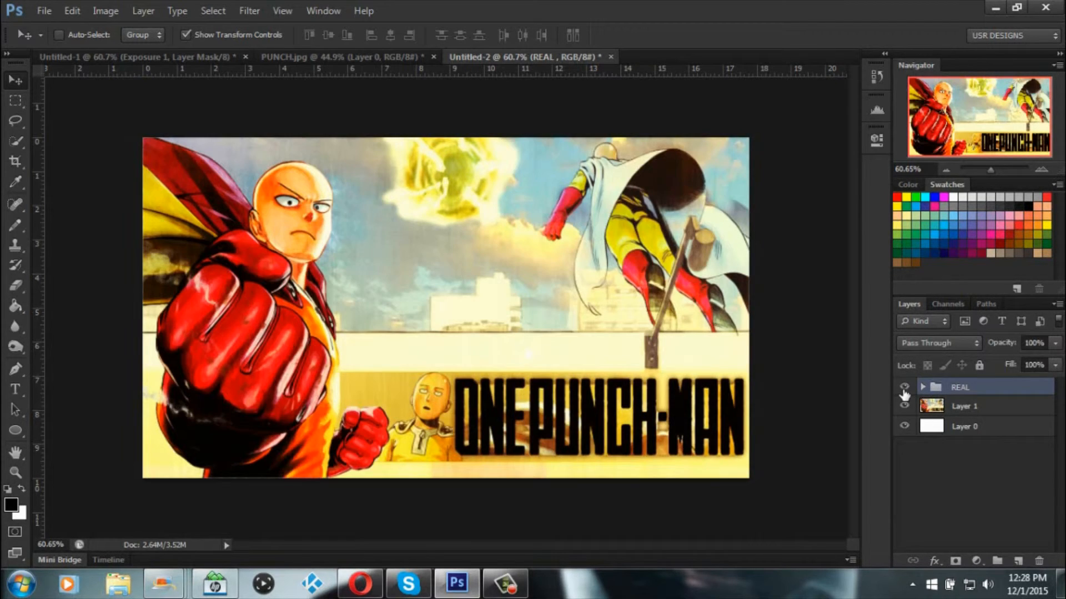